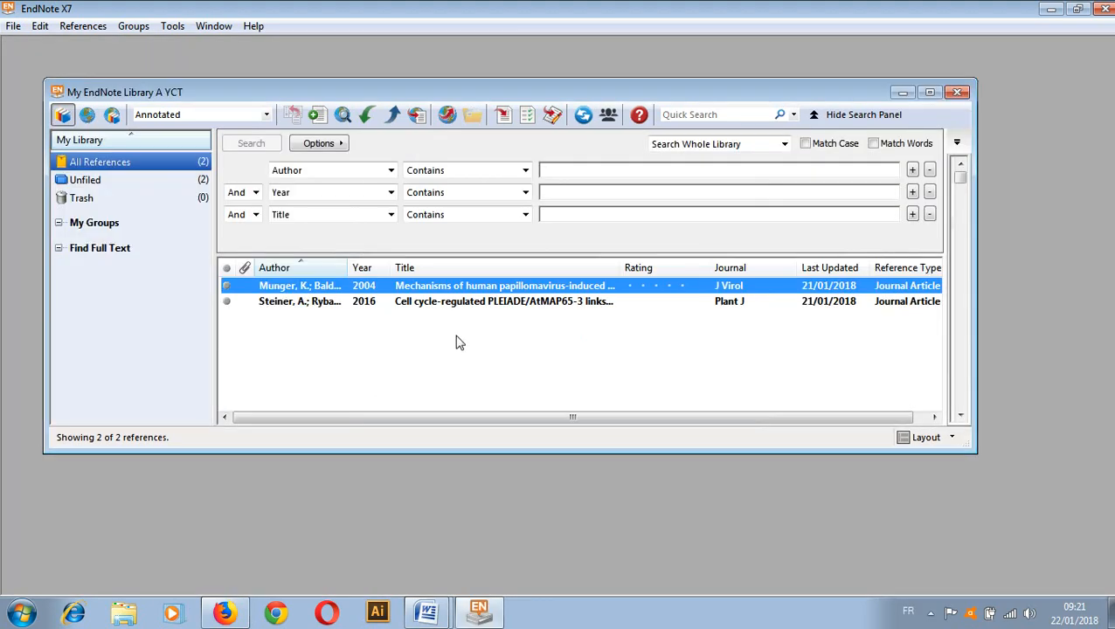
Maximize the library window and create a new empty library saved as My EndNote Library
left_click(928, 93)
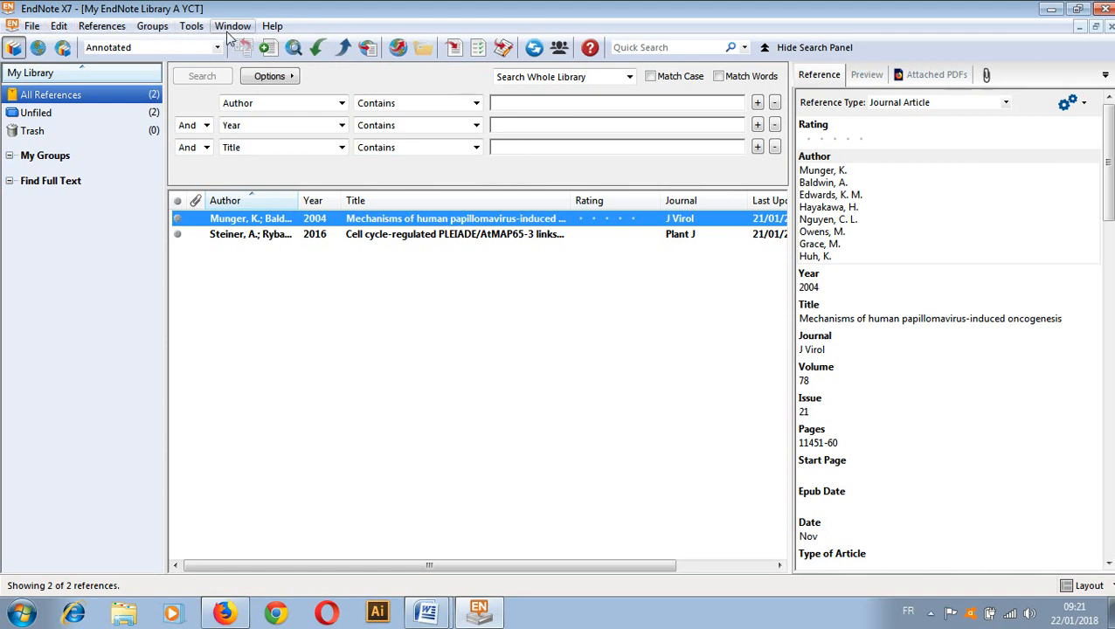
left_click(32, 27)
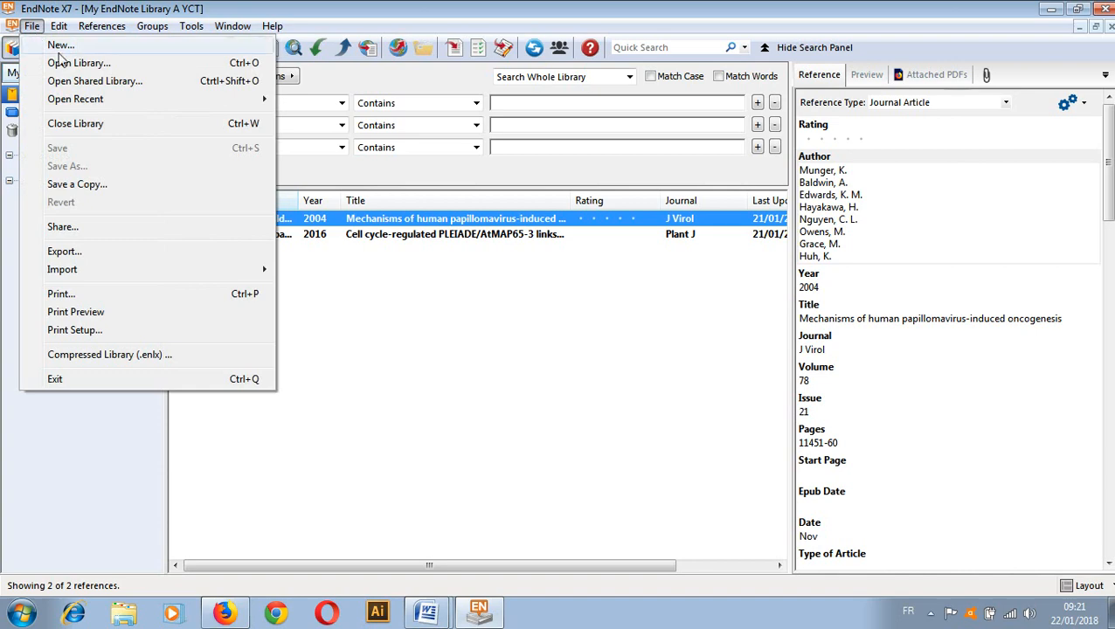
left_click(60, 47)
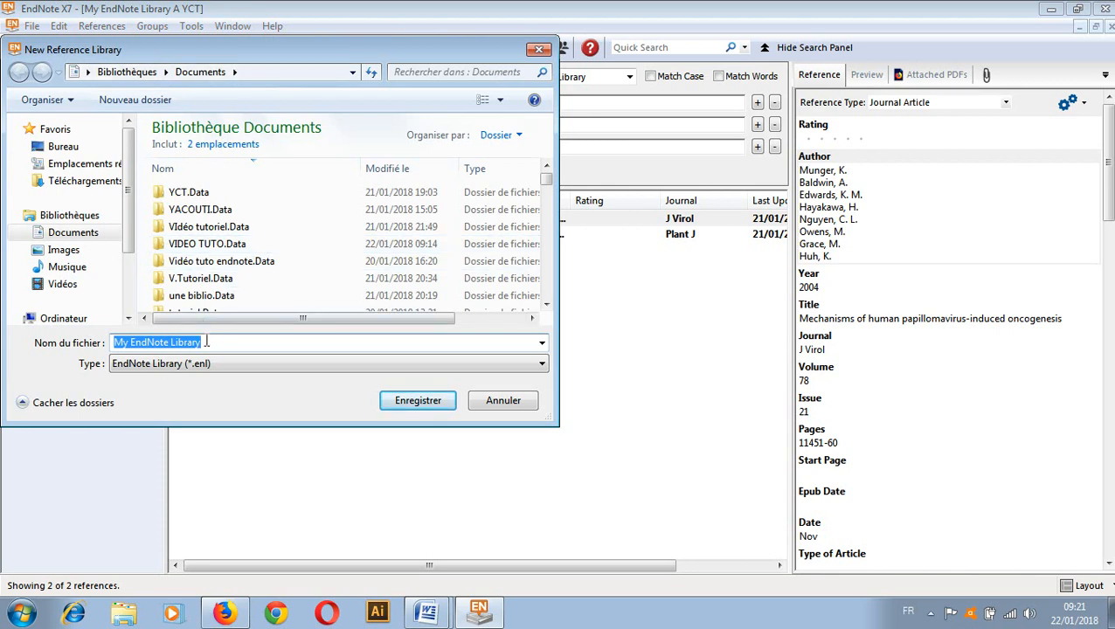
key("BackSpace")
type("T")
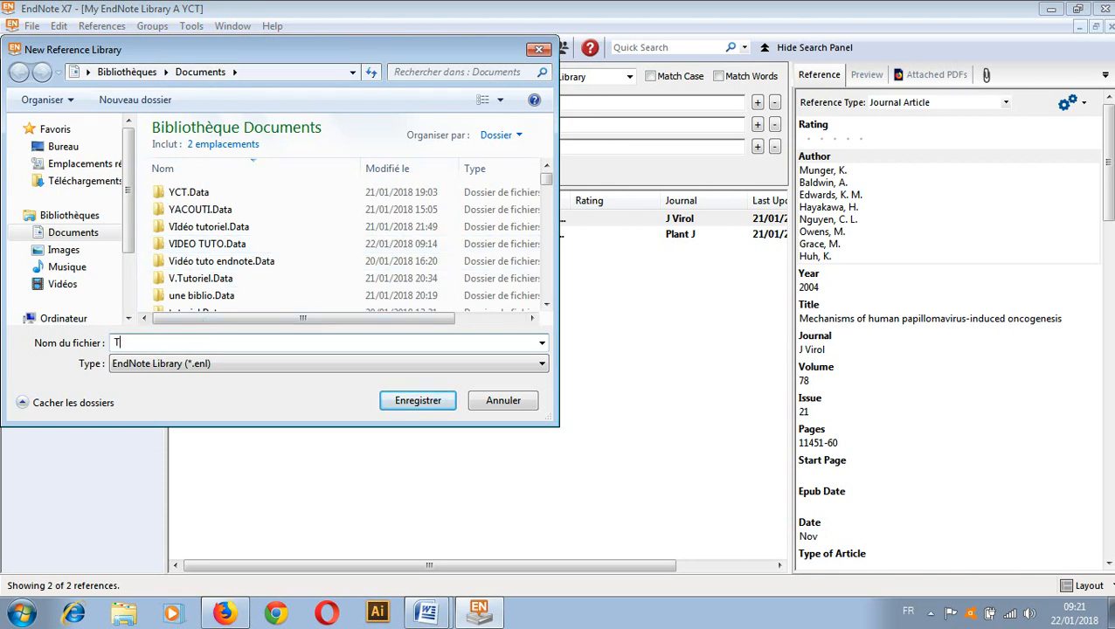
type("UTORI")
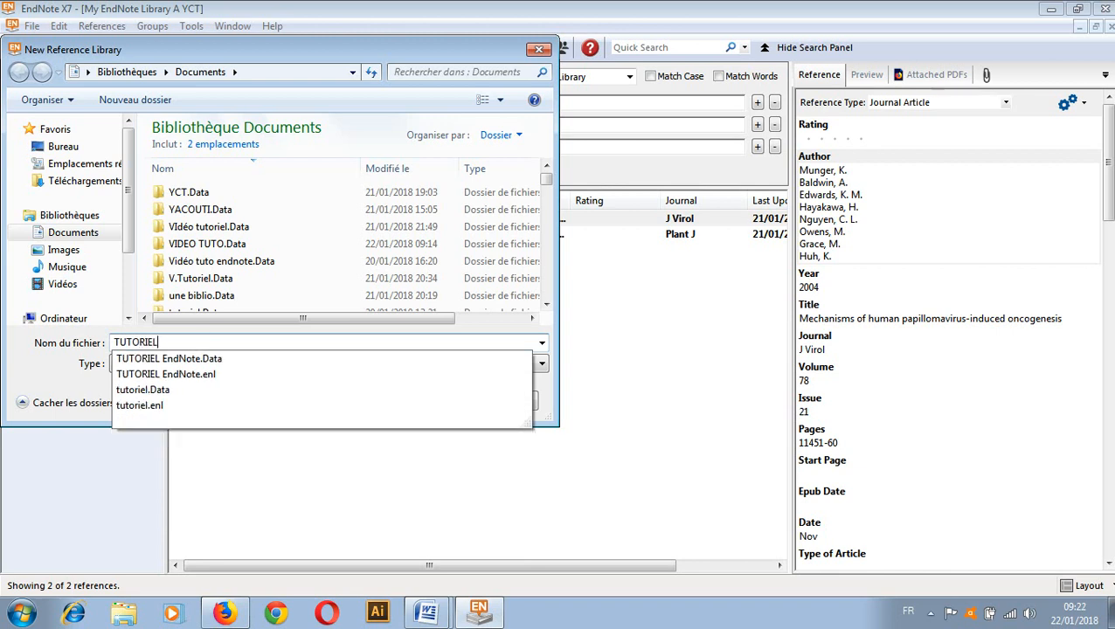
type("EL")
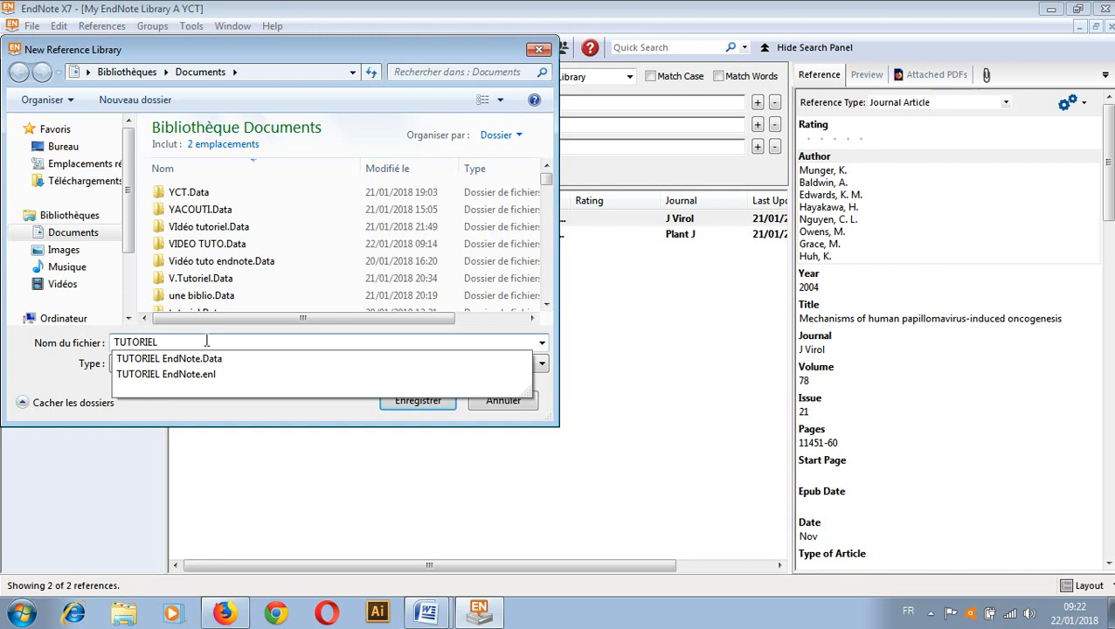
left_click(216, 359)
left_click(427, 407)
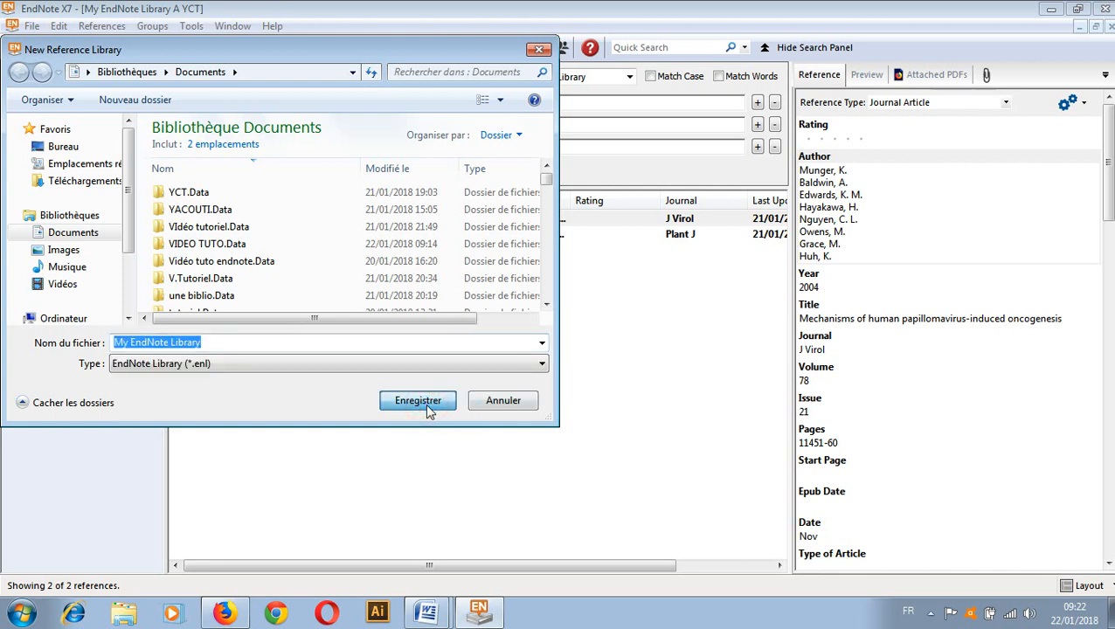
left_click(448, 403)
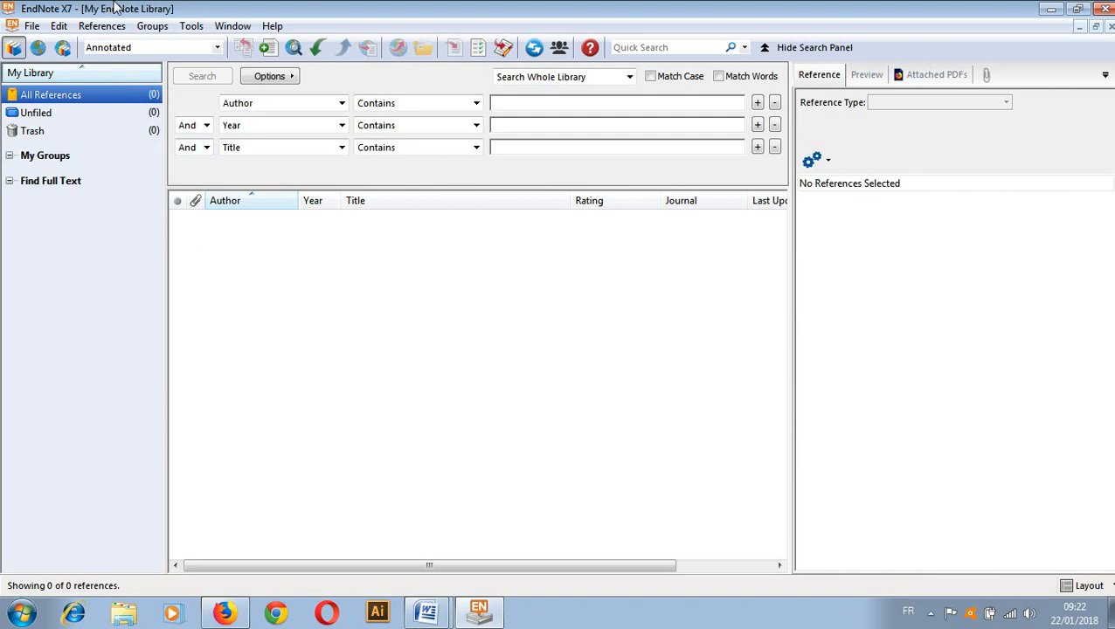
Add a PubMed (NLM) connection to Online Search
left_click(295, 52)
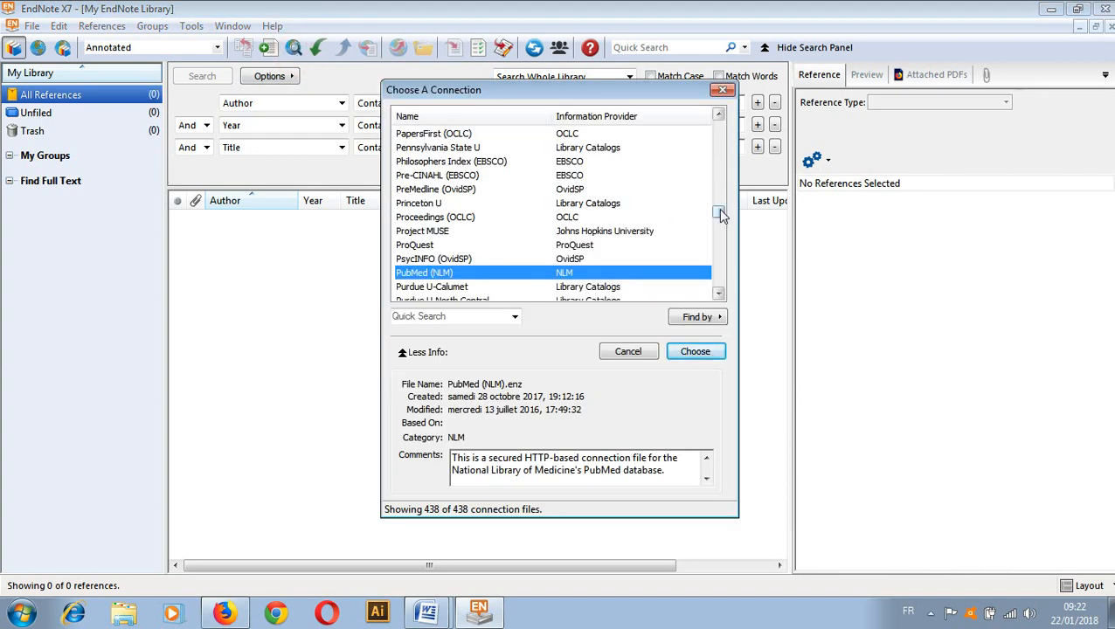
left_click_drag(718, 211, 713, 166)
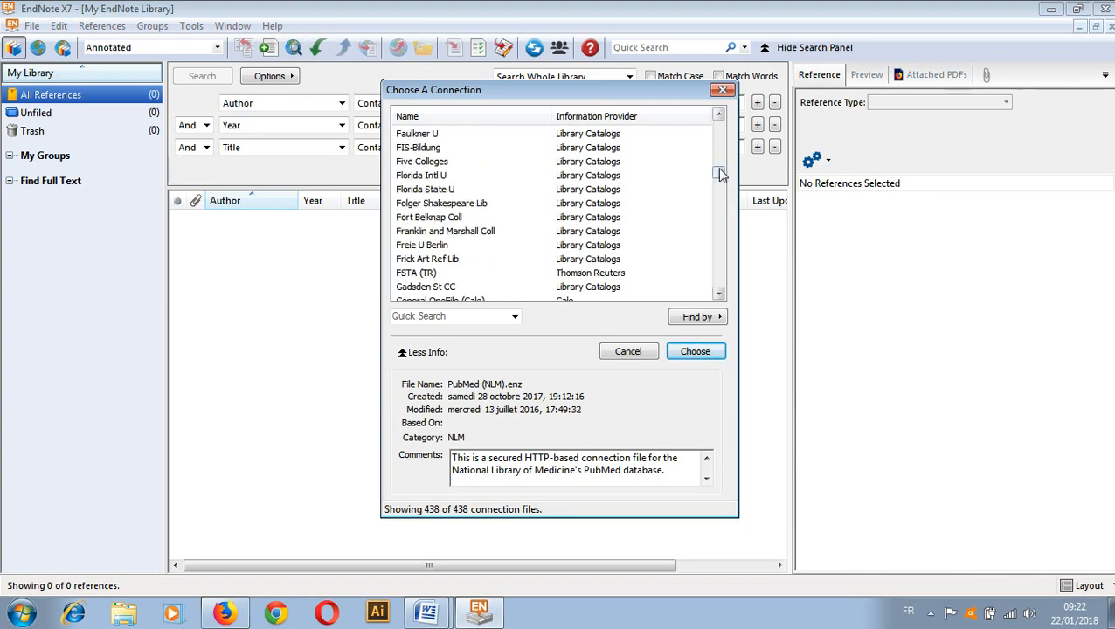
left_click_drag(719, 171, 715, 217)
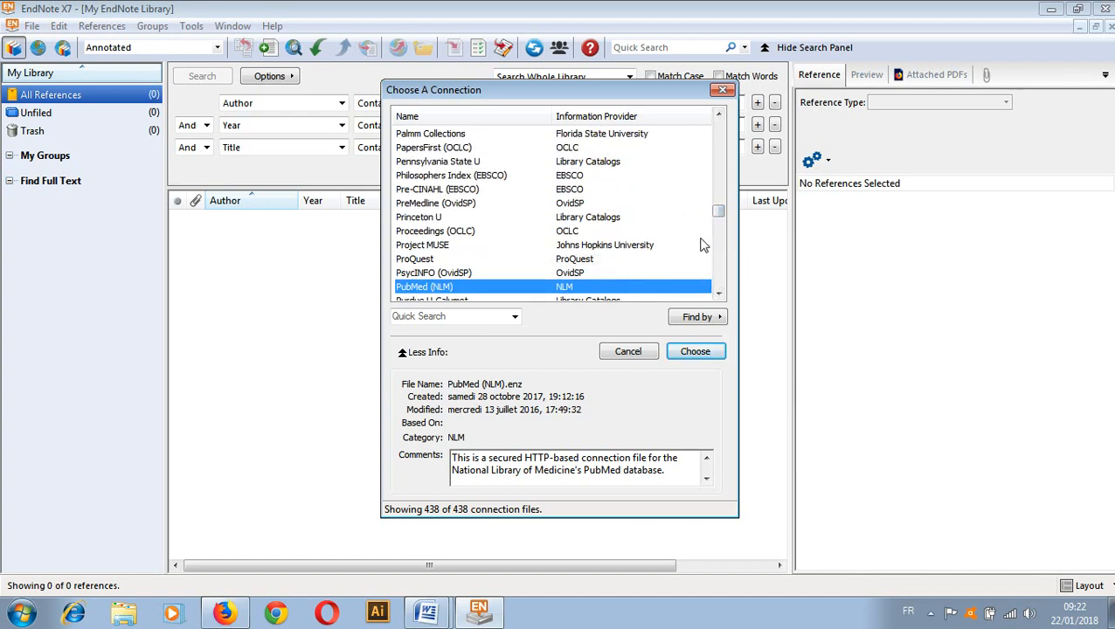
left_click(718, 297)
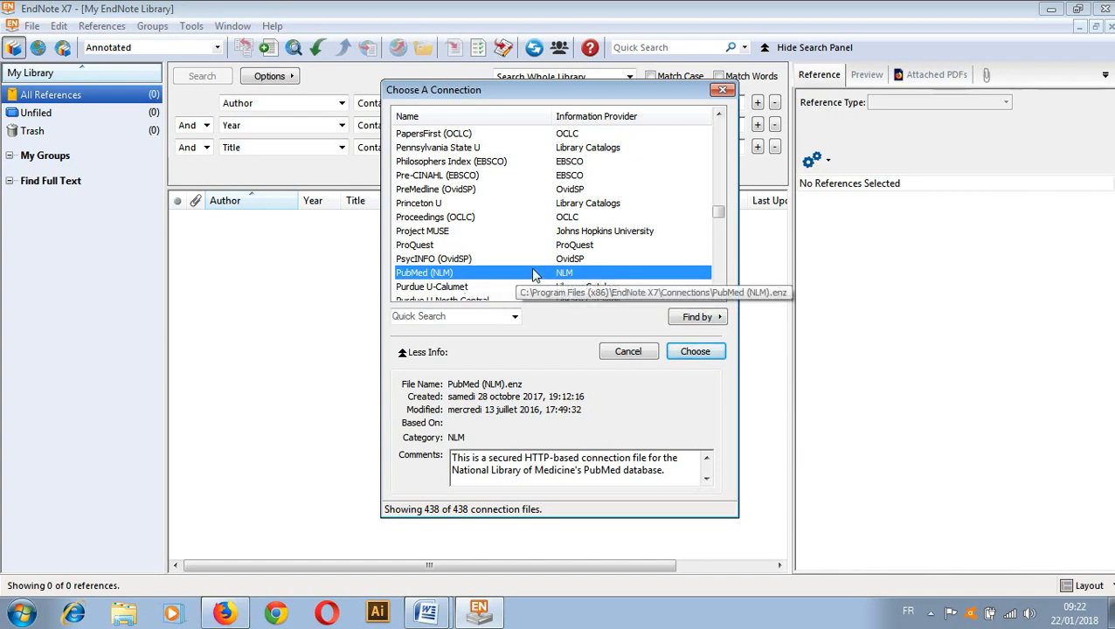
left_click(694, 352)
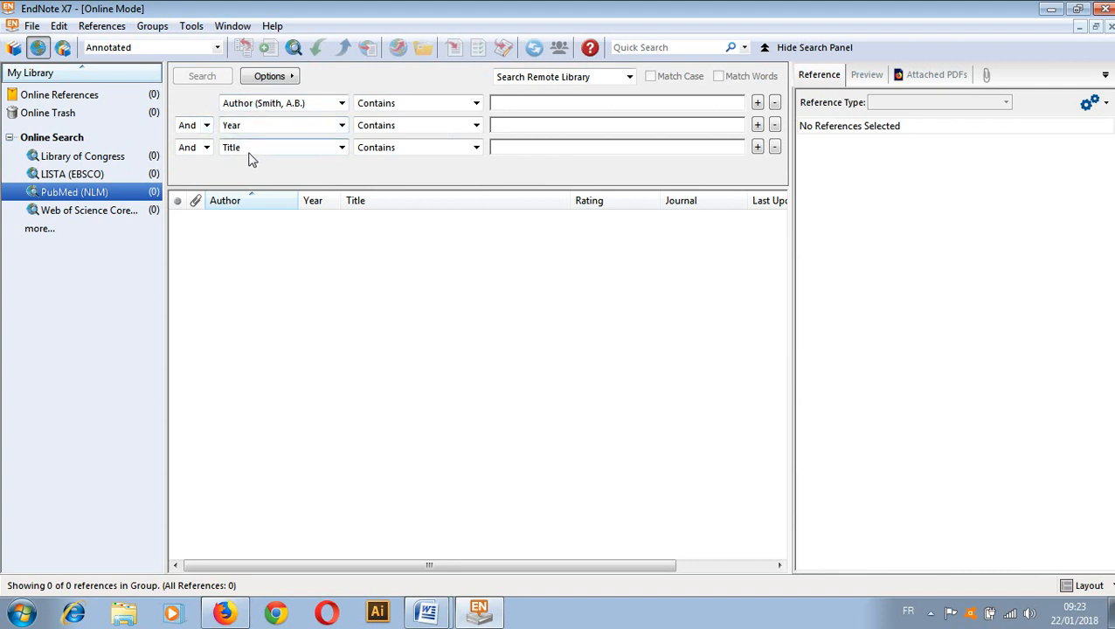
Search PubMed for author Warren and retrieve the matching records
left_click(504, 103)
type("Warren")
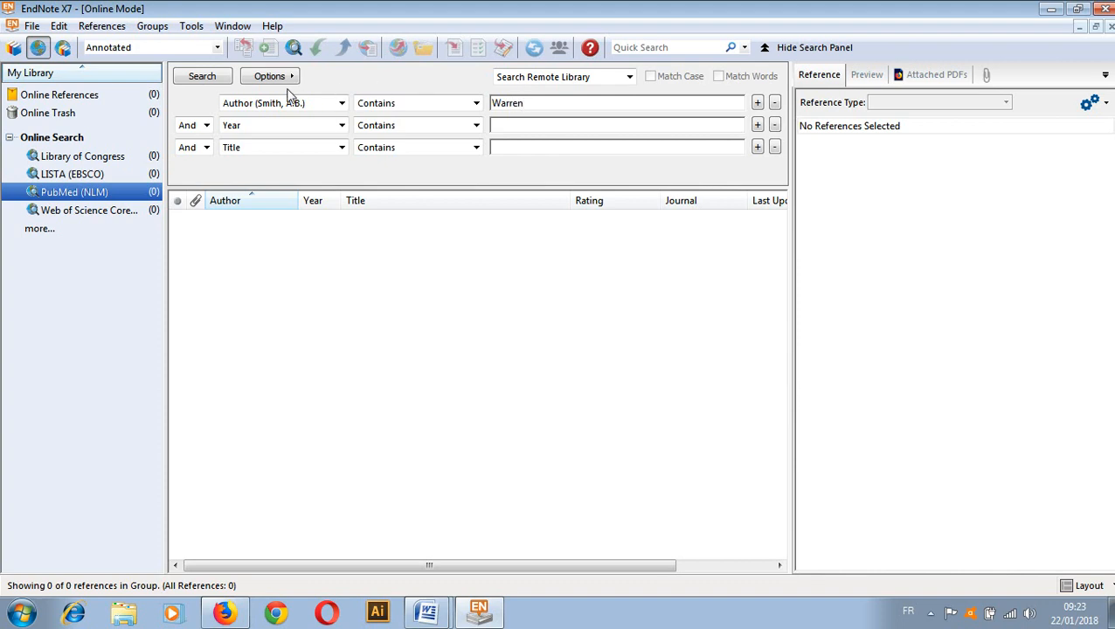
left_click(199, 77)
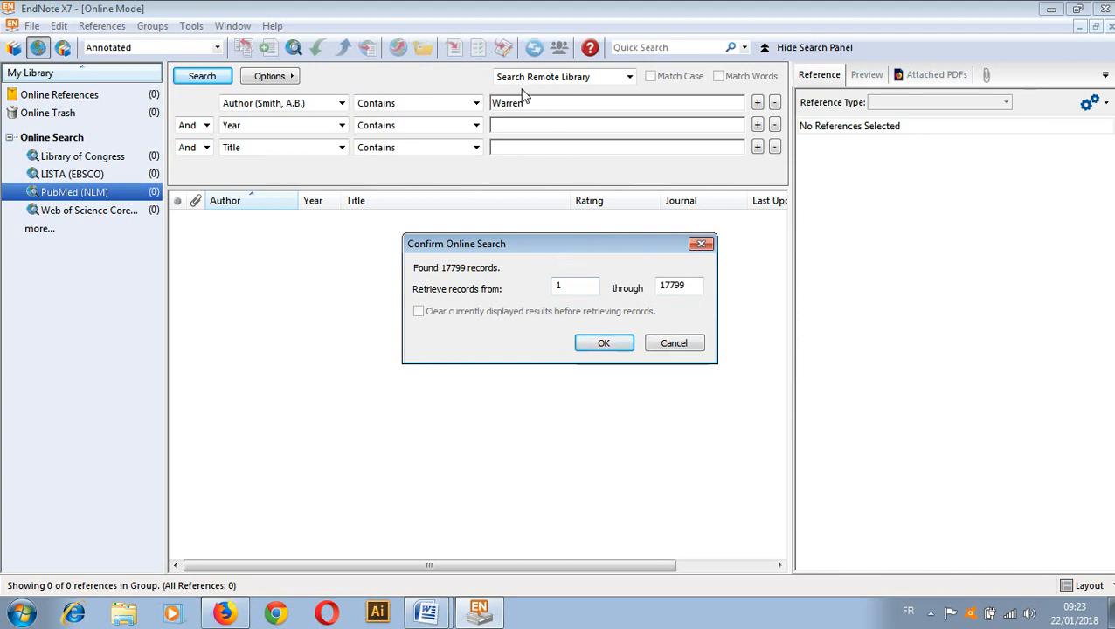
left_click(600, 345)
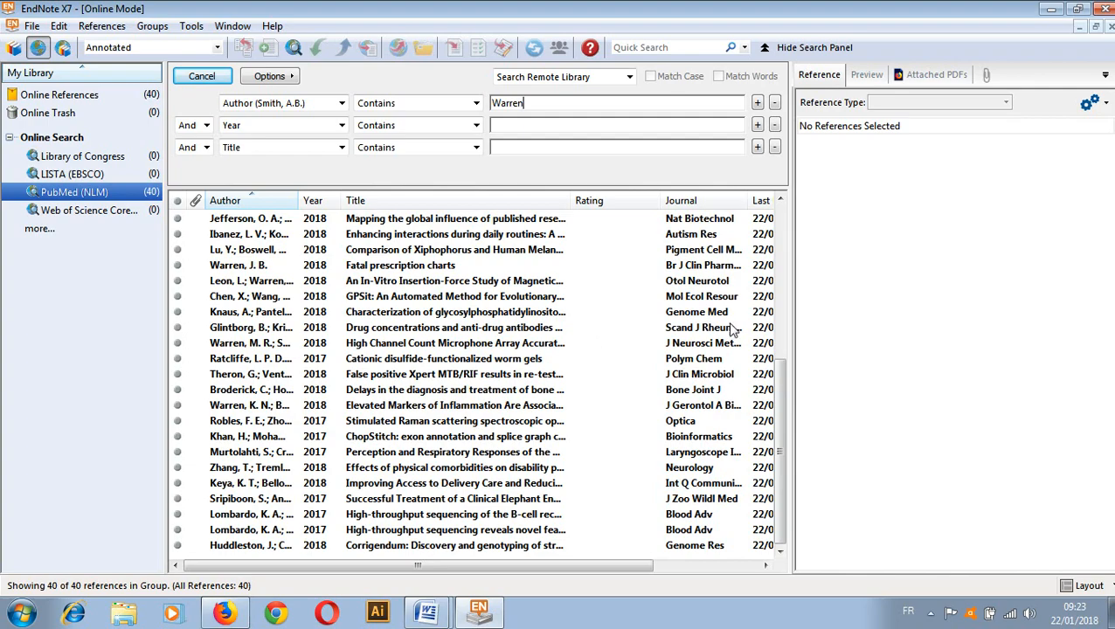
Scroll the online results and select the Munigala 2018 reference
left_click_drag(779, 442, 754, 216)
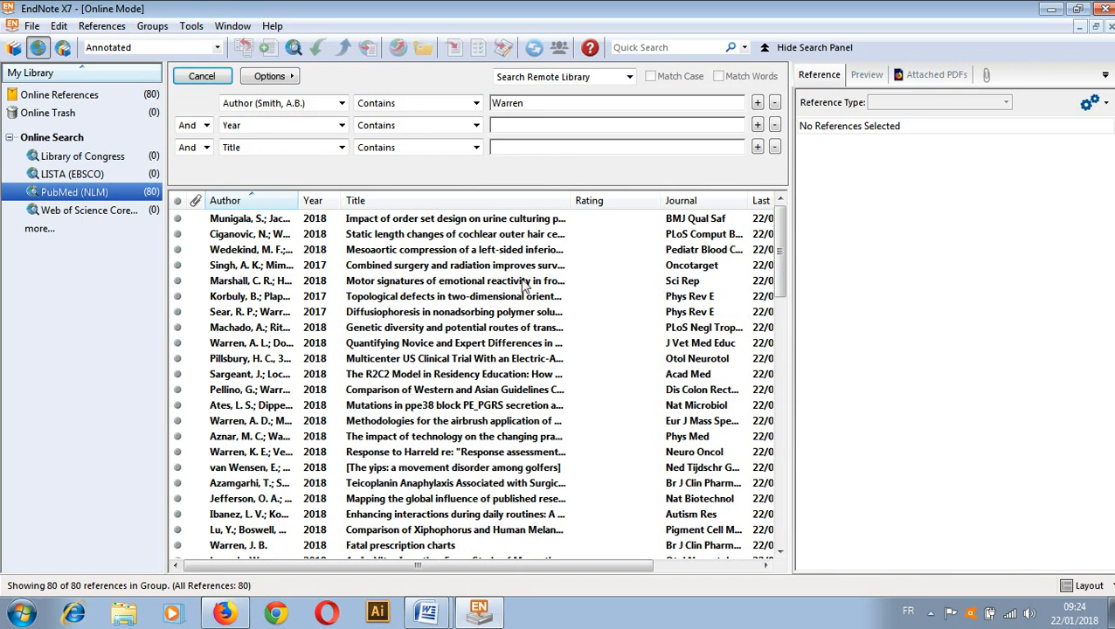
left_click(777, 239)
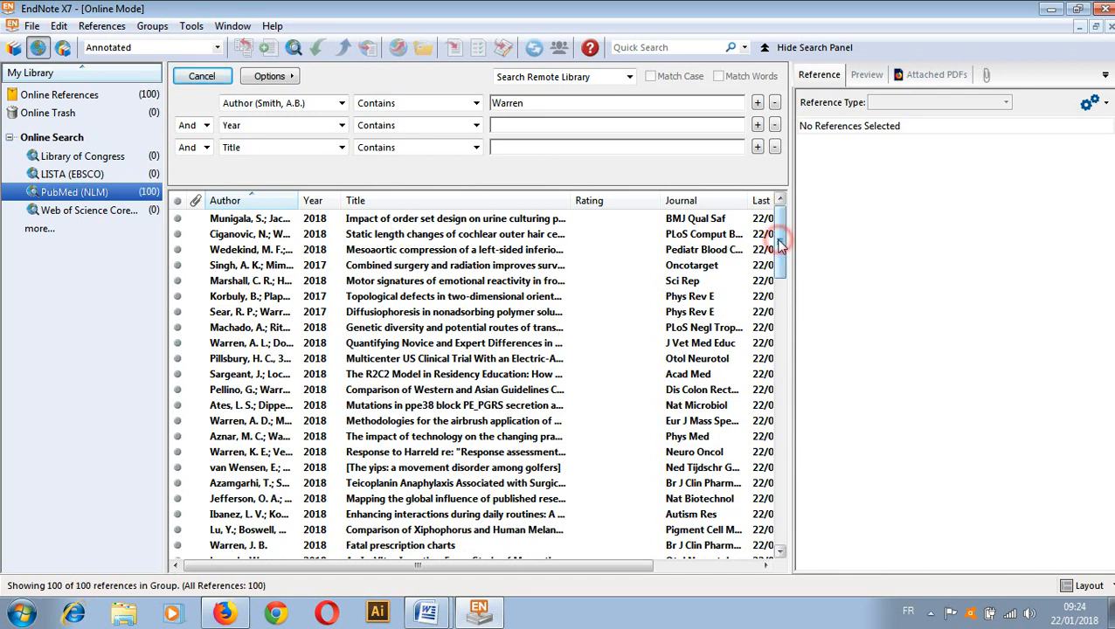
mouse_move(780, 248)
left_mouse_down()
mouse_move(780, 263)
mouse_move(777, 237)
left_mouse_up()
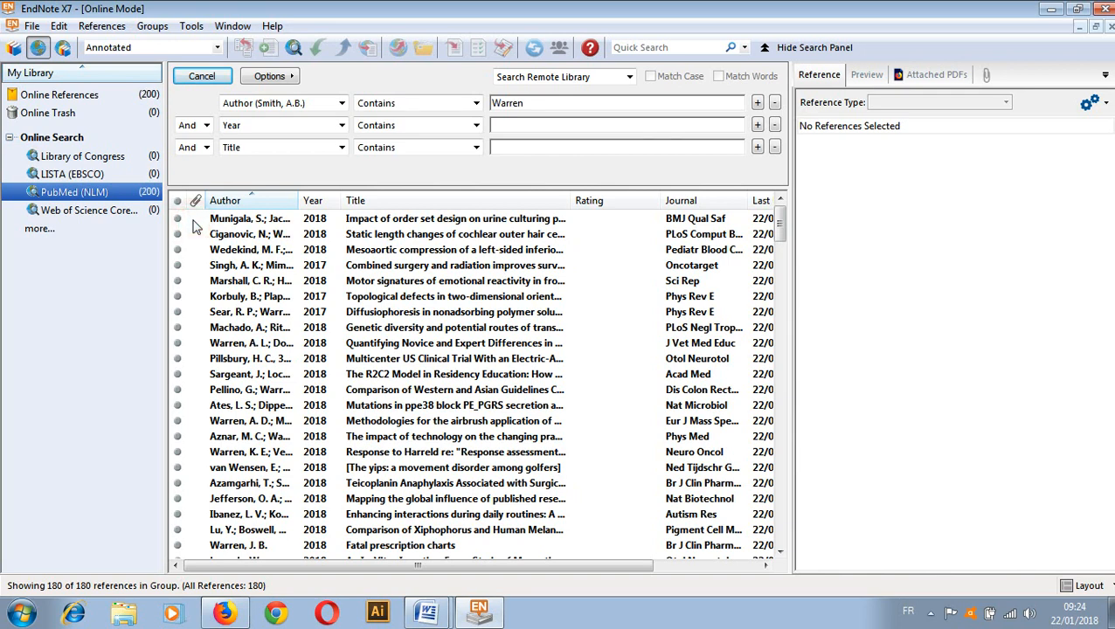
left_click(198, 220)
Copy the Munigala 2018 reference to My EndNote Library.enl and return to the local library
right_click(199, 219)
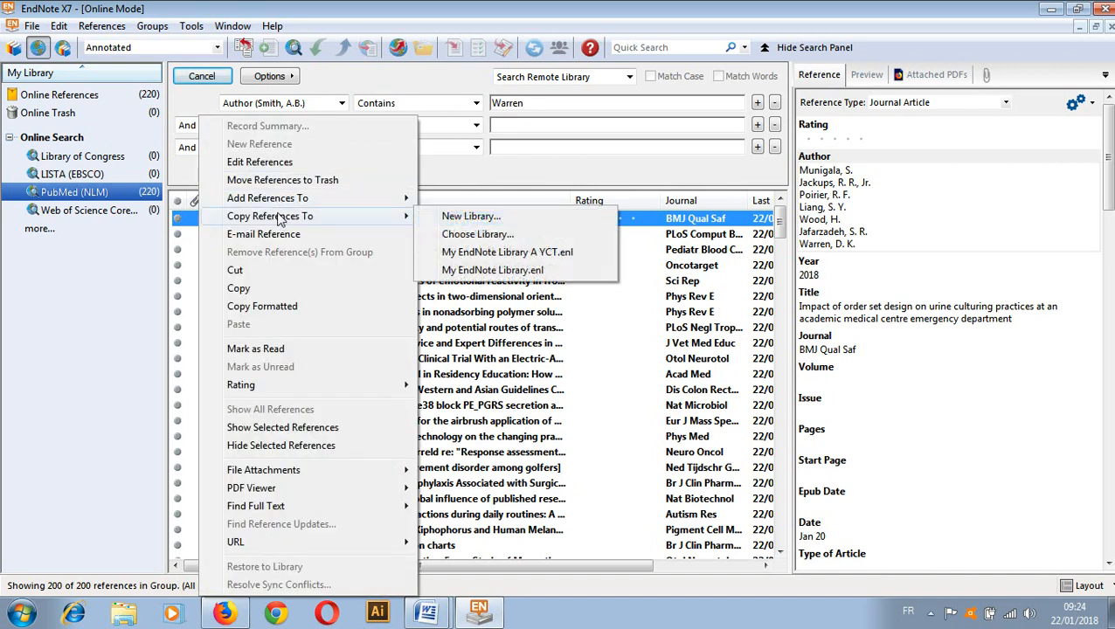
mouse_move(281, 223)
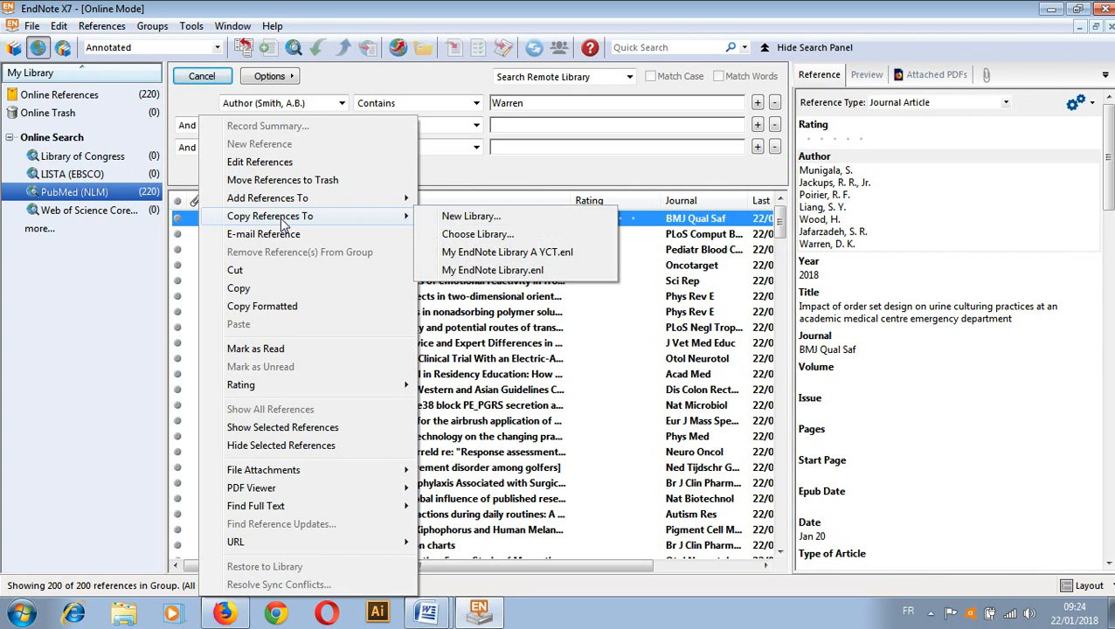
left_click(470, 271)
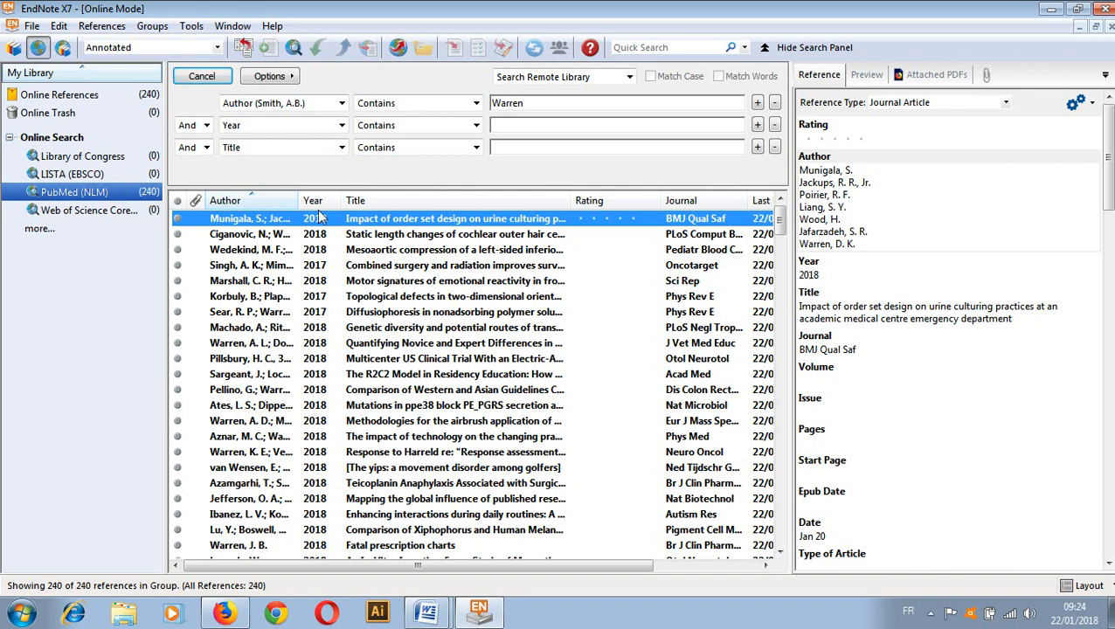
left_click(13, 48)
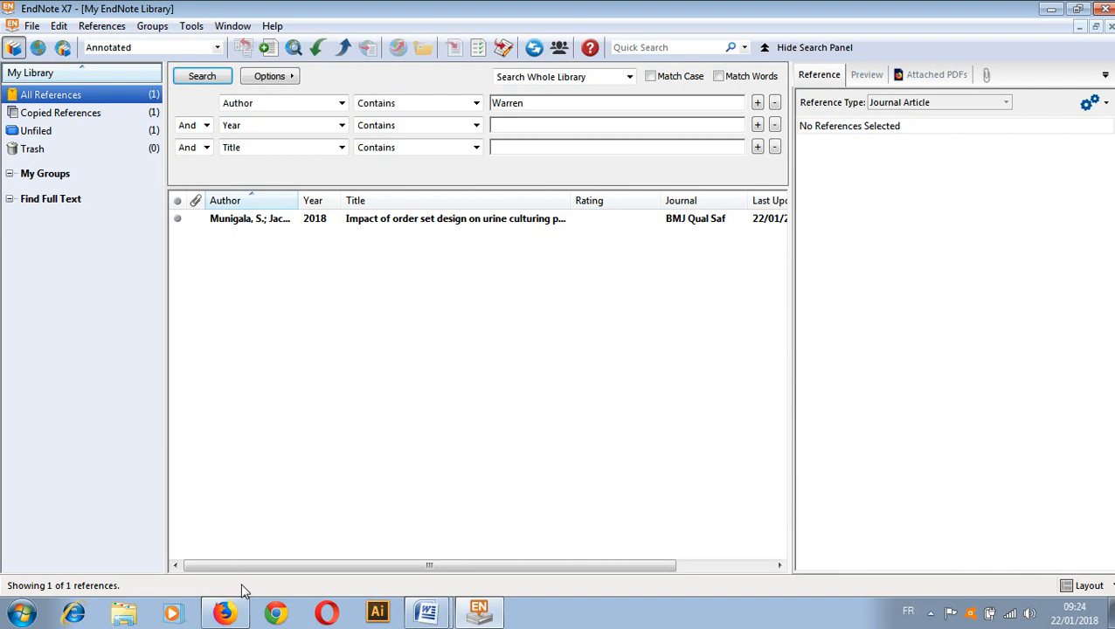
In the Firefox PDF, select the title 'Mechanisms of Human Papillomavirus-Induced Oncogenesis', then return to EndNote
left_click(226, 617)
left_click(226, 615)
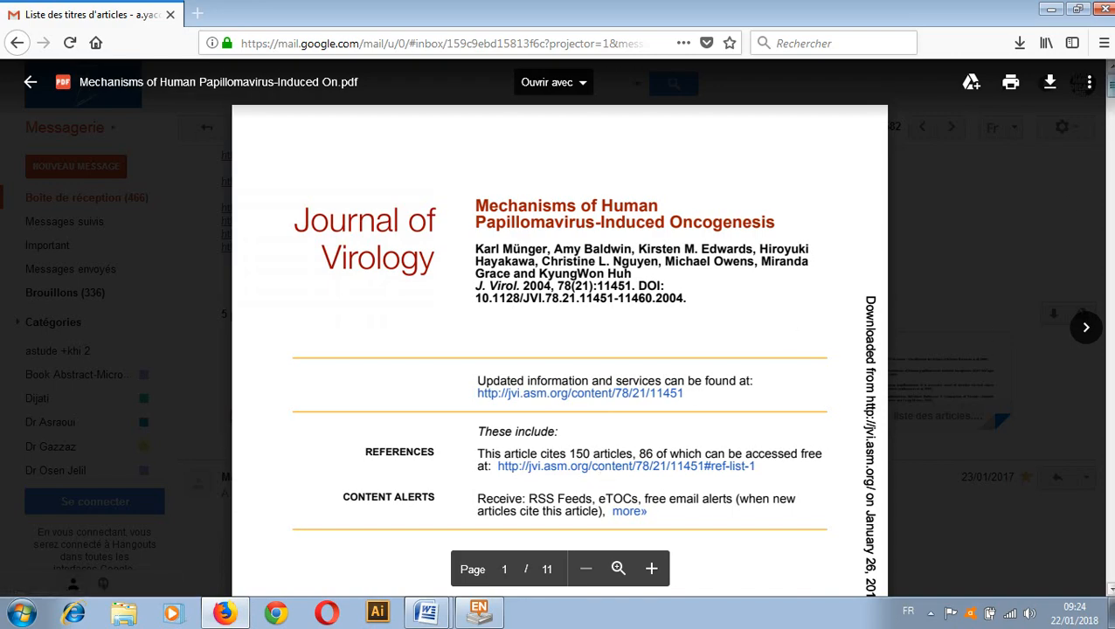
scroll(1110, 85, "down", 5)
scroll(1111, 85, "up", 5)
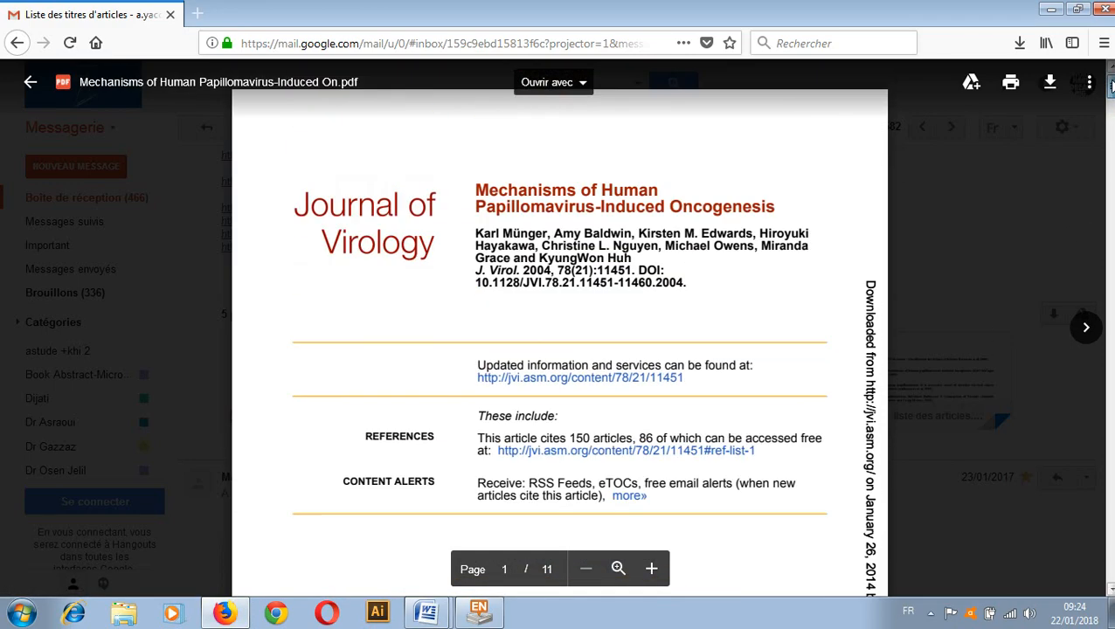
scroll(1111, 85, "down", 8)
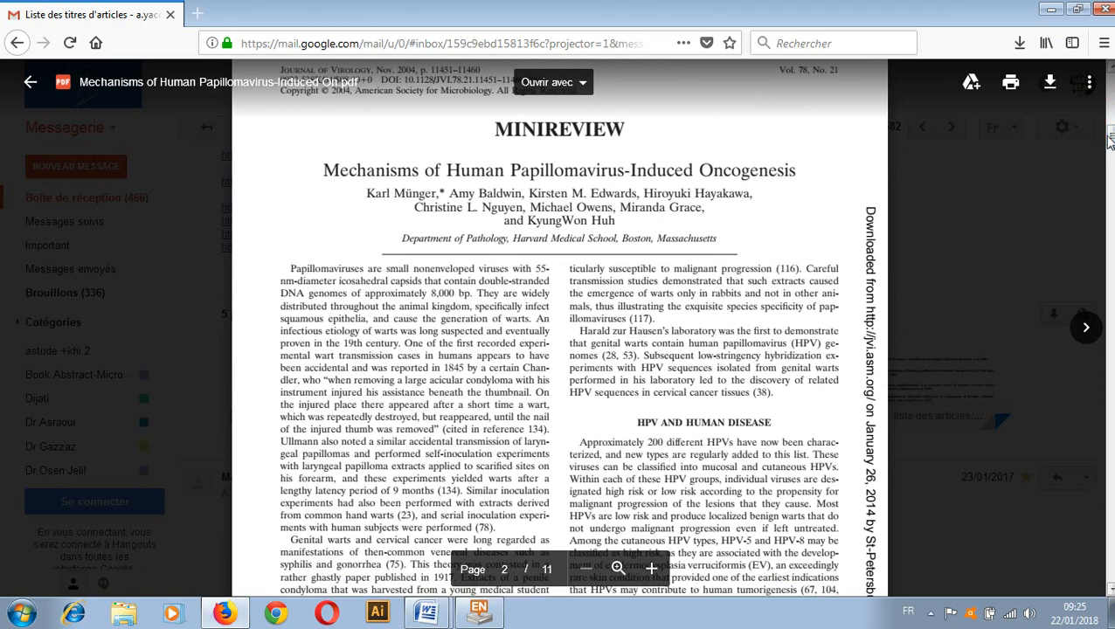
double_click(324, 168)
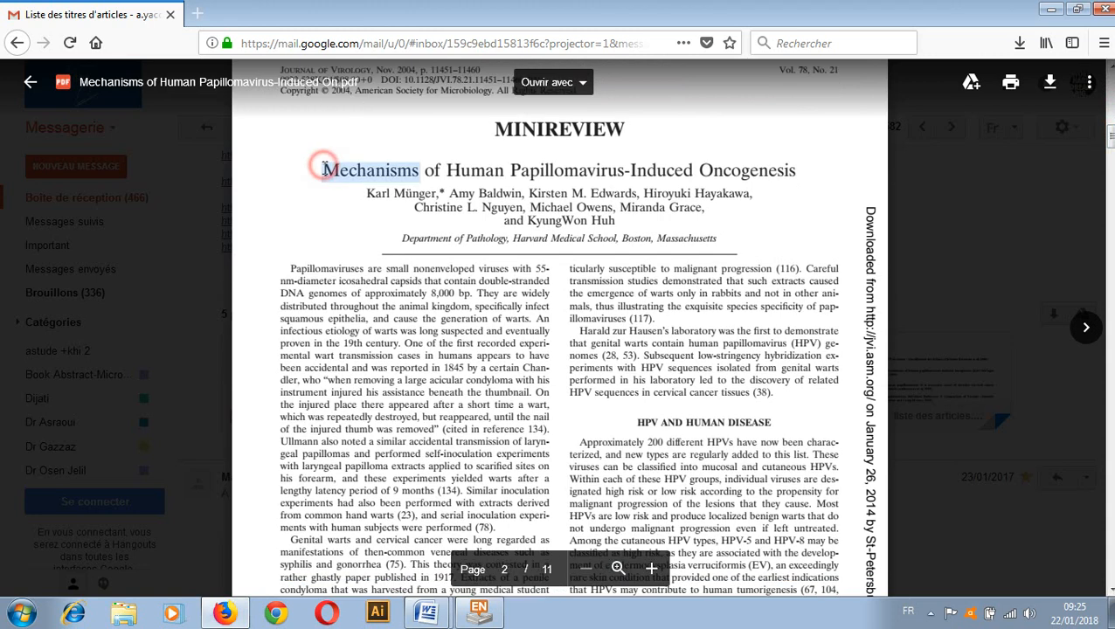
left_click_drag(512, 161, 620, 166)
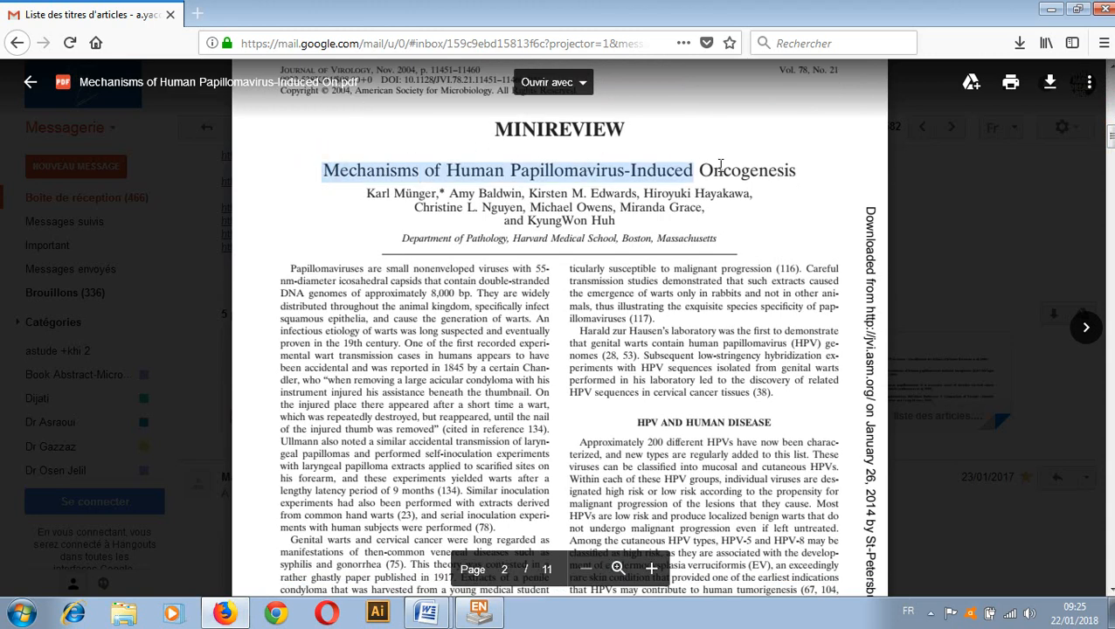
left_click_drag(714, 165, 743, 174)
key("ctrl+c")
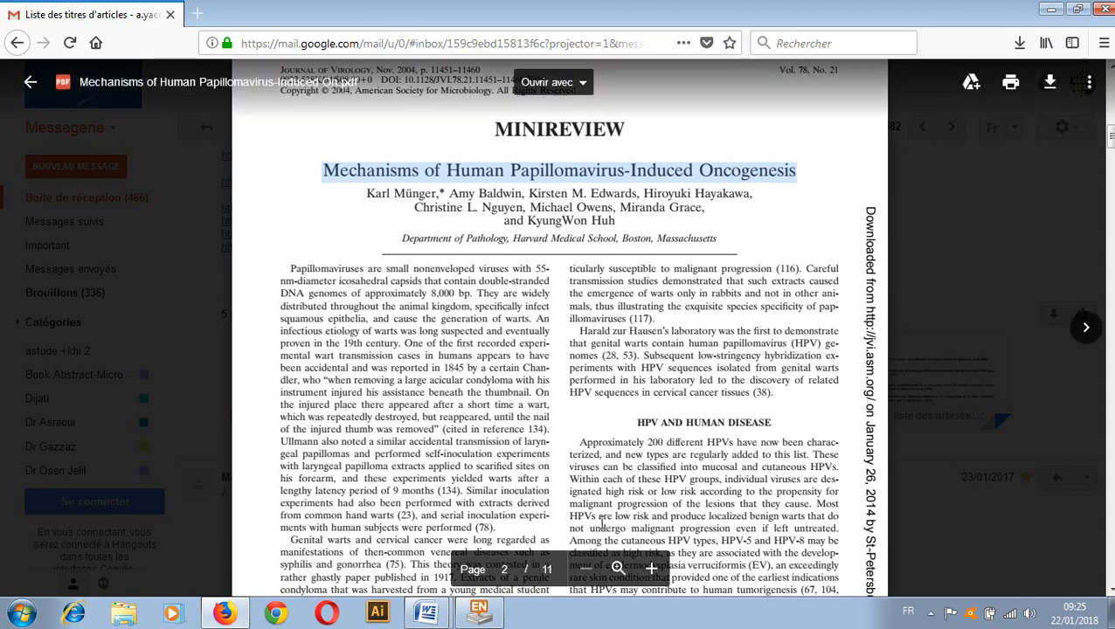
left_click(498, 613)
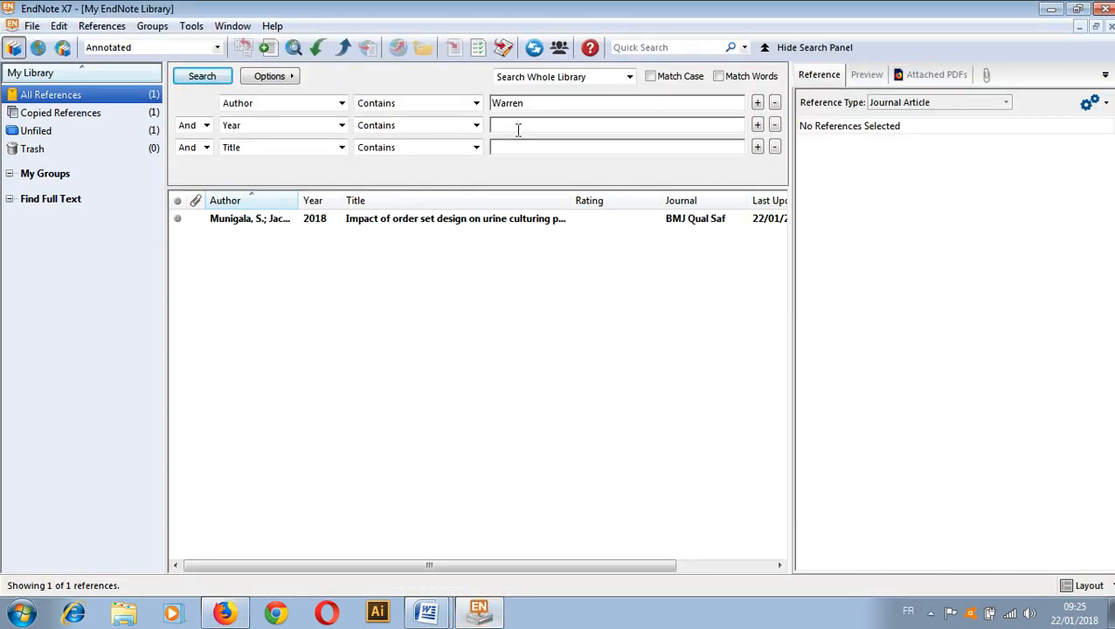
Replace the Warren search term with the pasted HPV oncogenesis article title
left_click(528, 104)
key("BackSpace")
key("BackSpace")
key("BackSpace")
key("BackSpace")
key("BackSpace")
key("BackSpace")
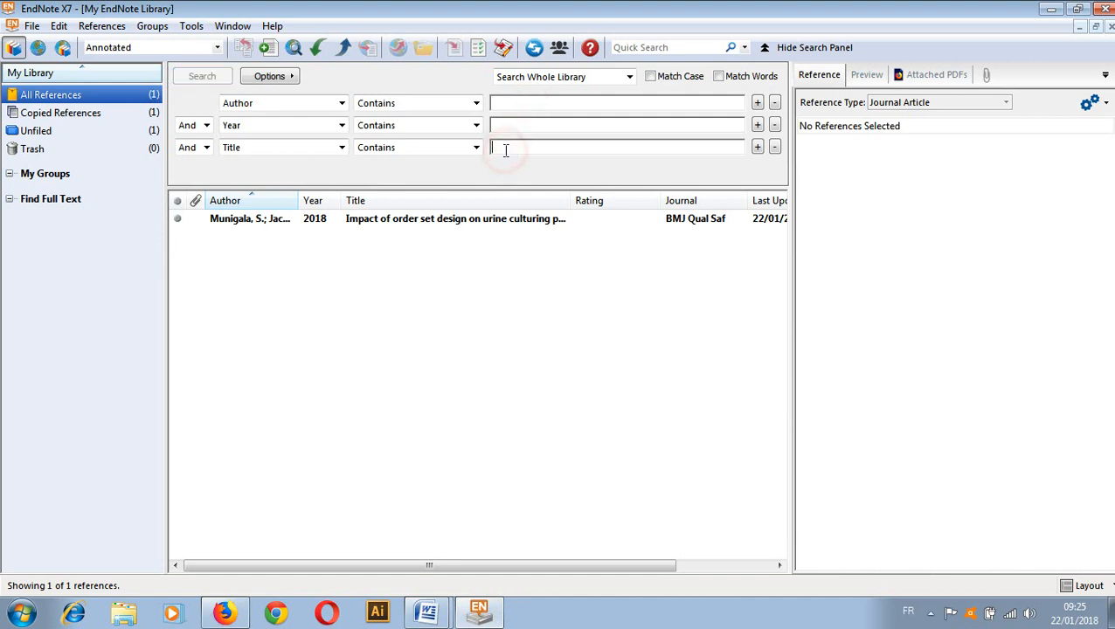
key("ctrl+v")
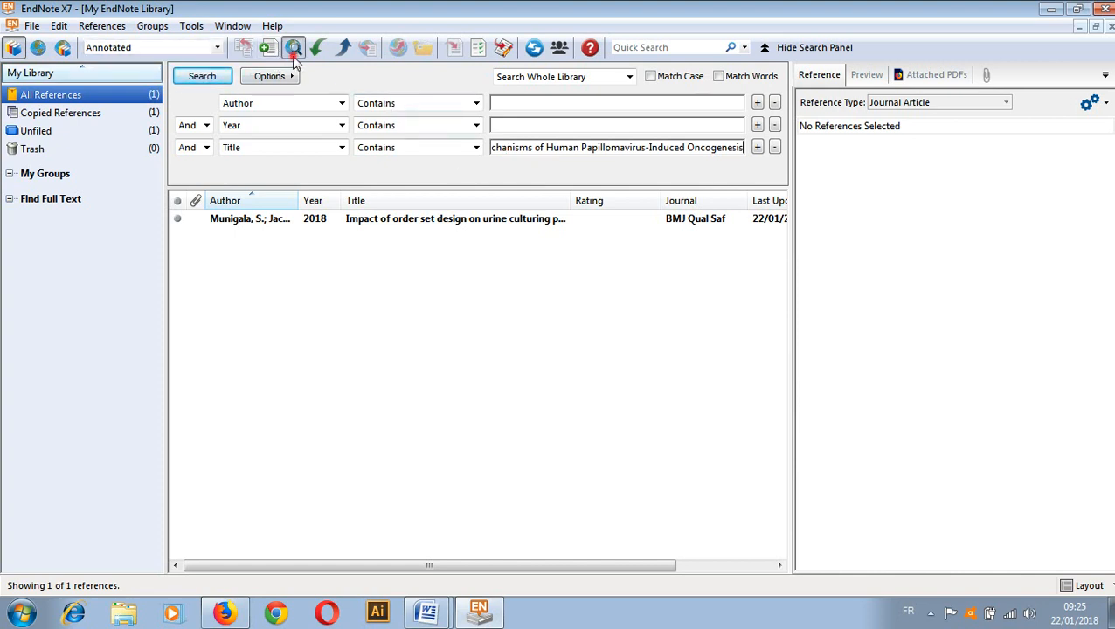
Run the title search on PubMed (NLM) and retrieve the single 2004 J Virol match
left_click(292, 49)
left_click(604, 343)
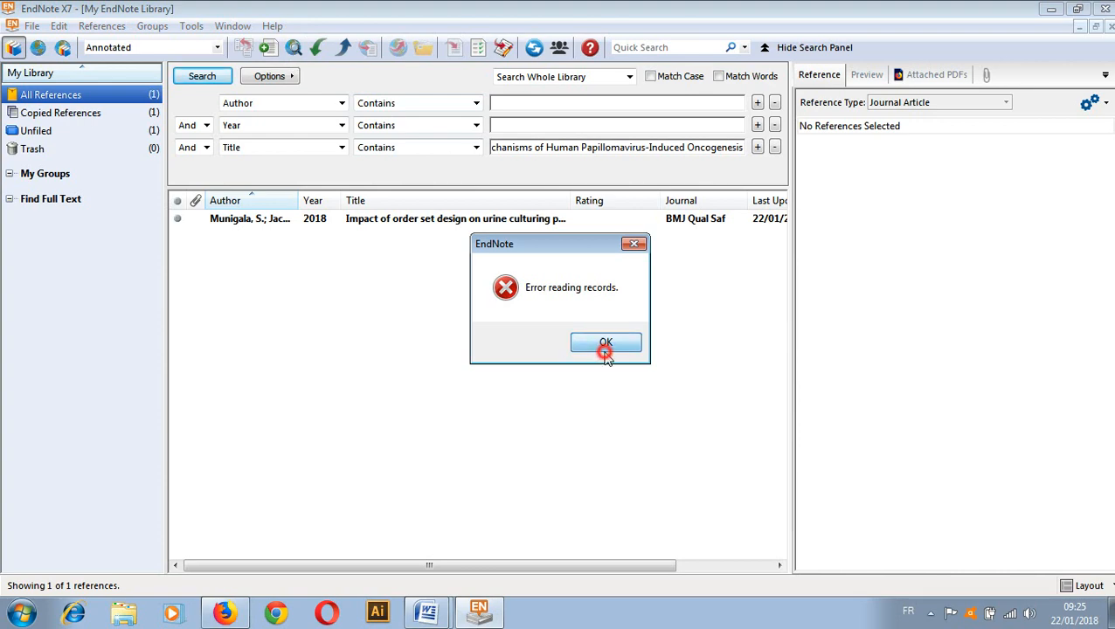
left_click(699, 359)
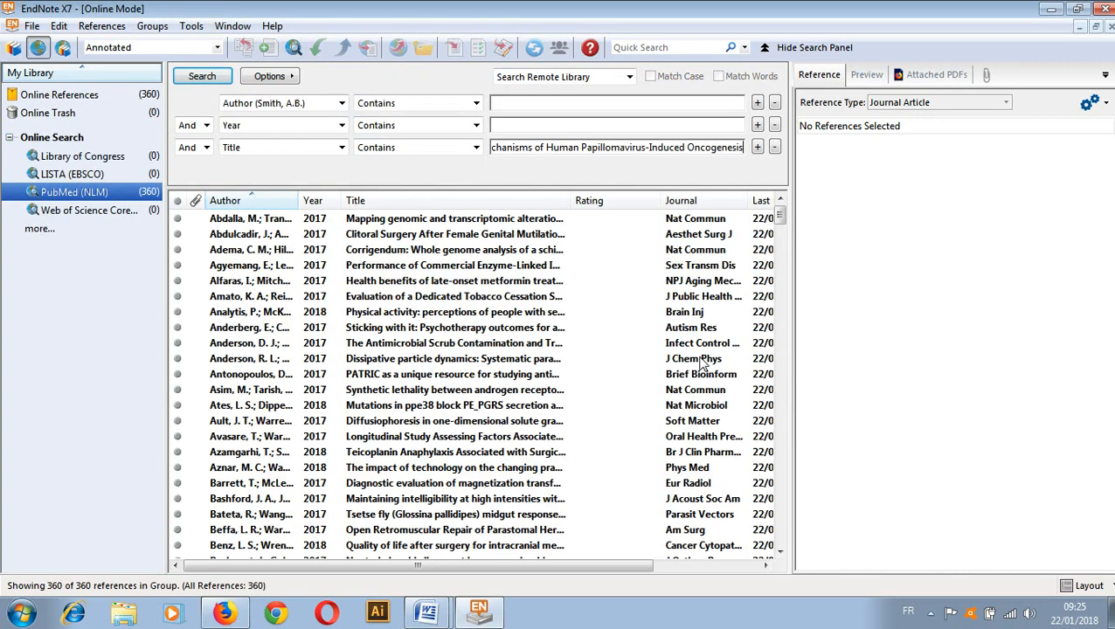
left_click(205, 76)
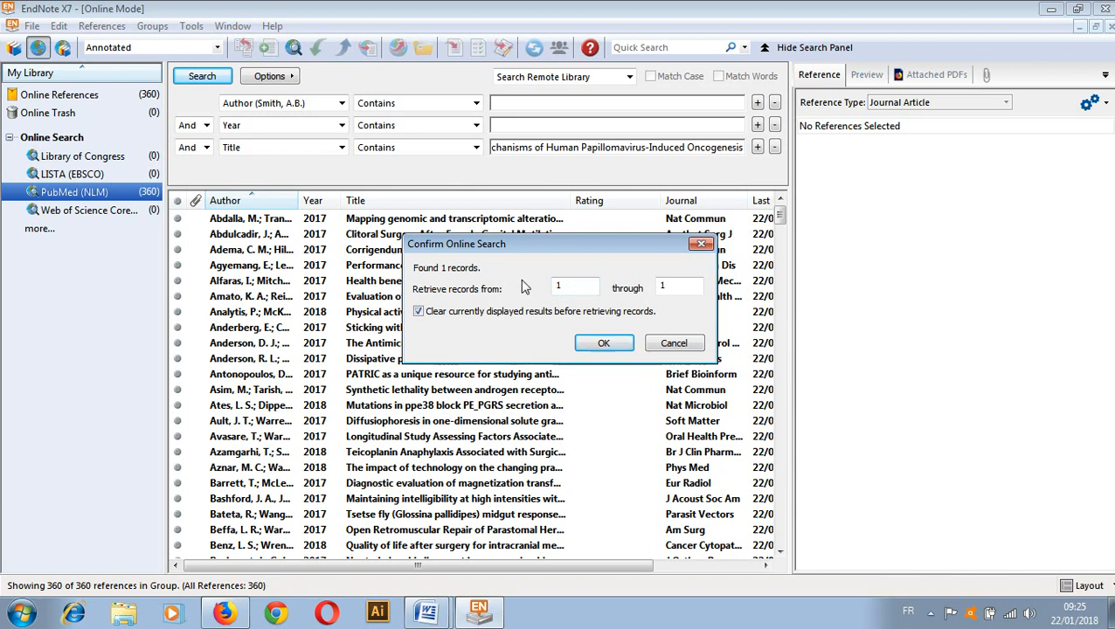
left_click(604, 344)
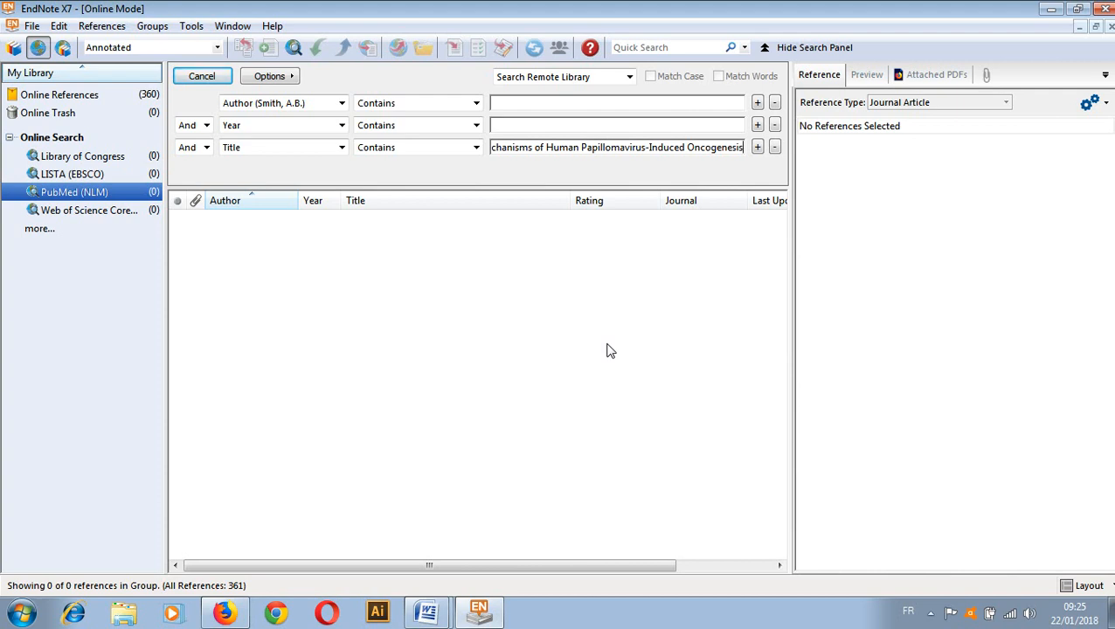
left_click(206, 76)
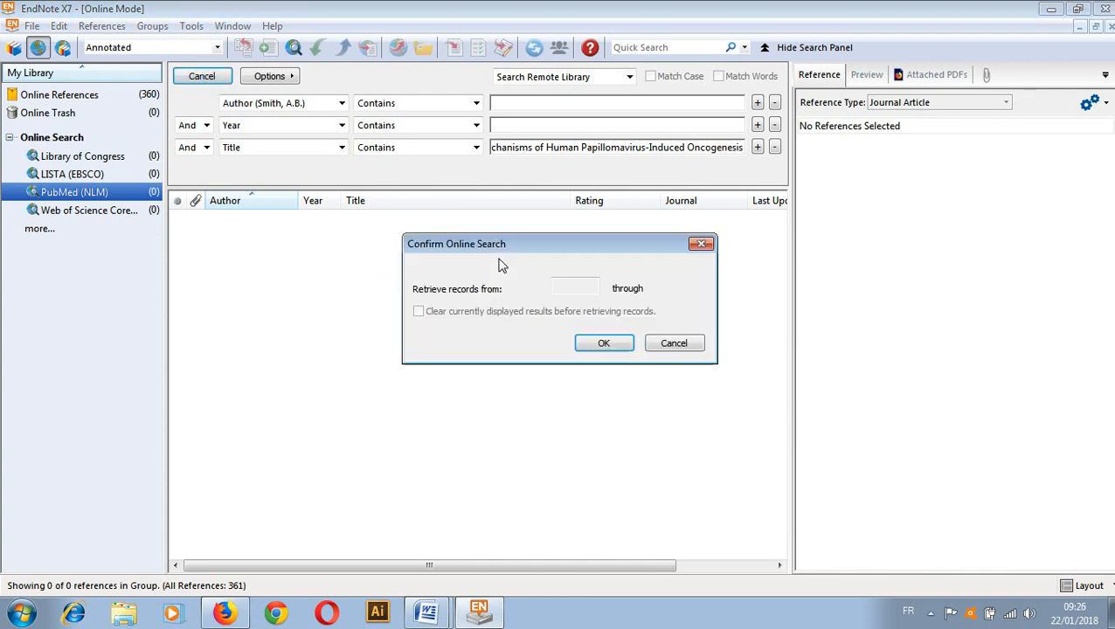
left_click(605, 344)
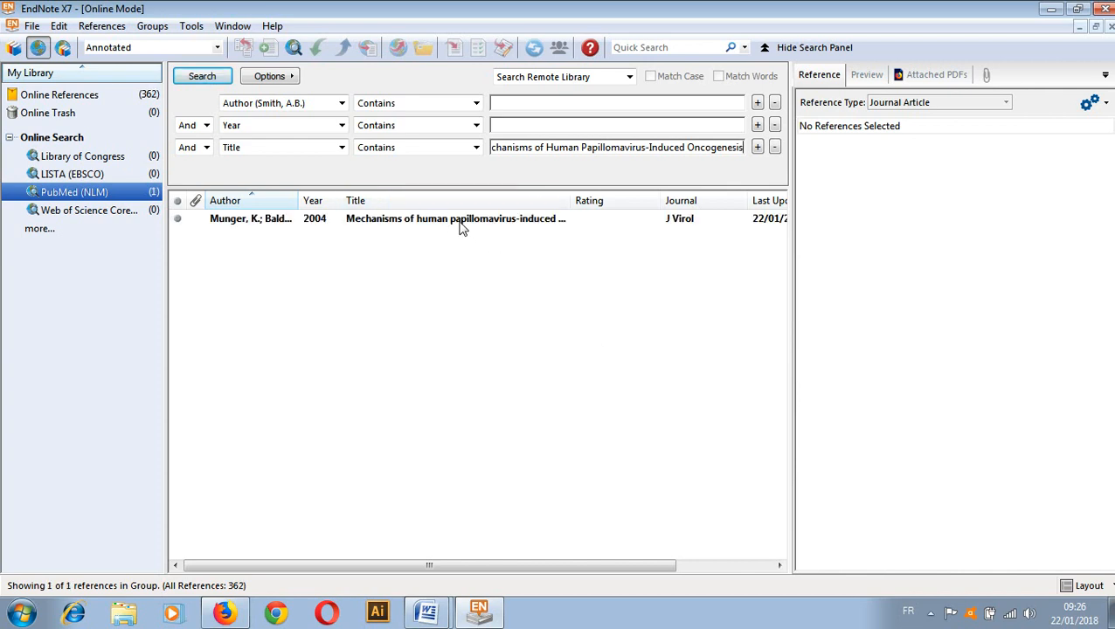
Copy the 2004 J Virol HPV reference to My EndNote Library.enl and return to that library
right_click(200, 220)
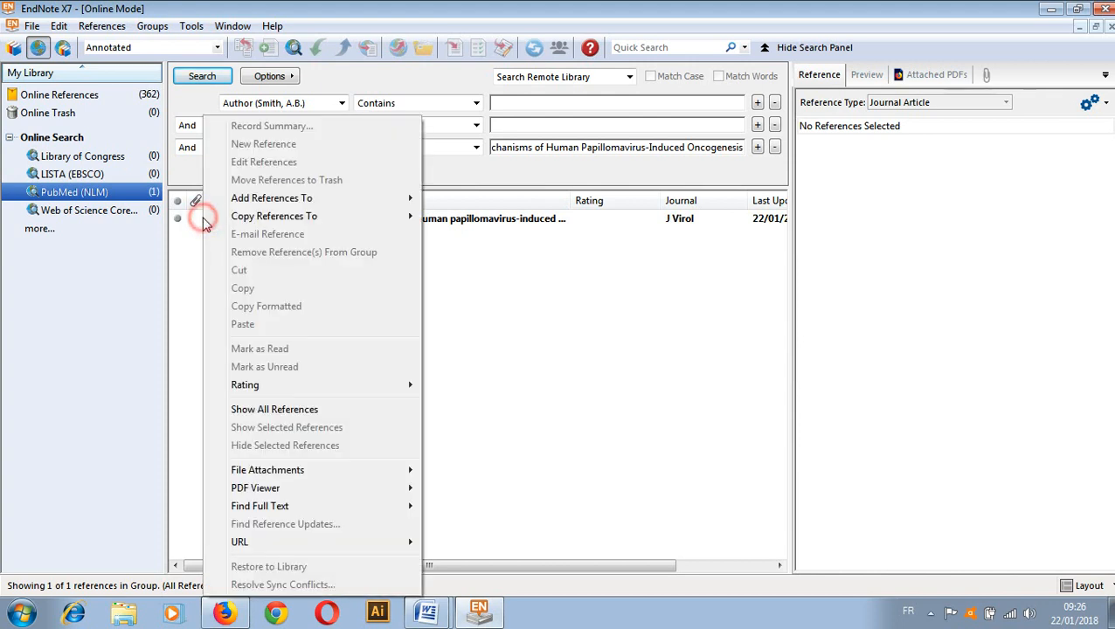
left_click(198, 222)
left_click(198, 222)
right_click(197, 223)
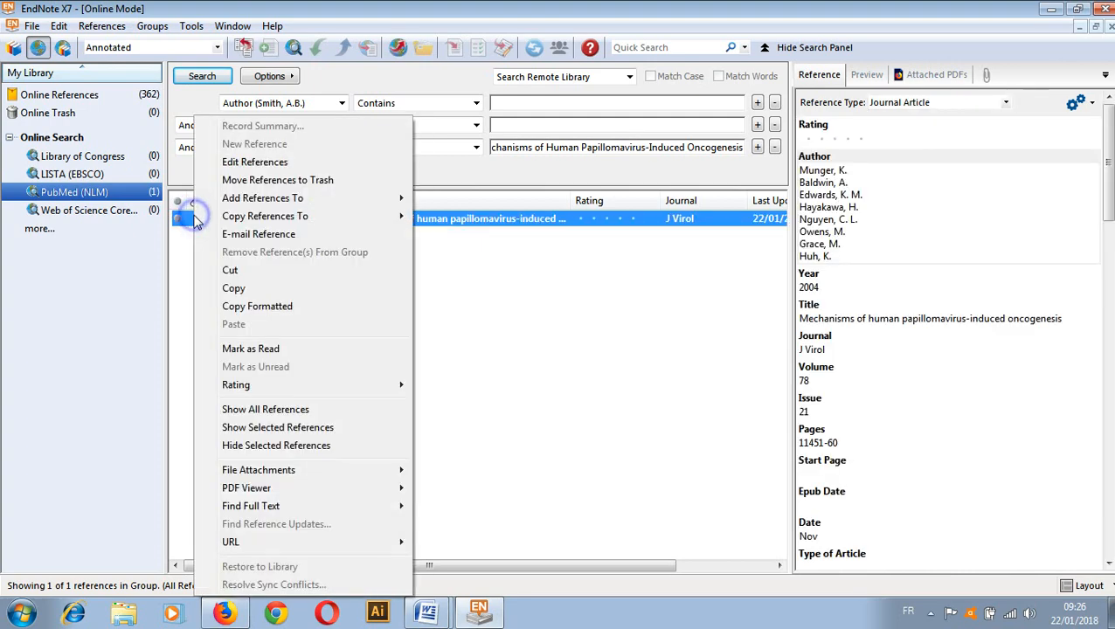
mouse_move(306, 215)
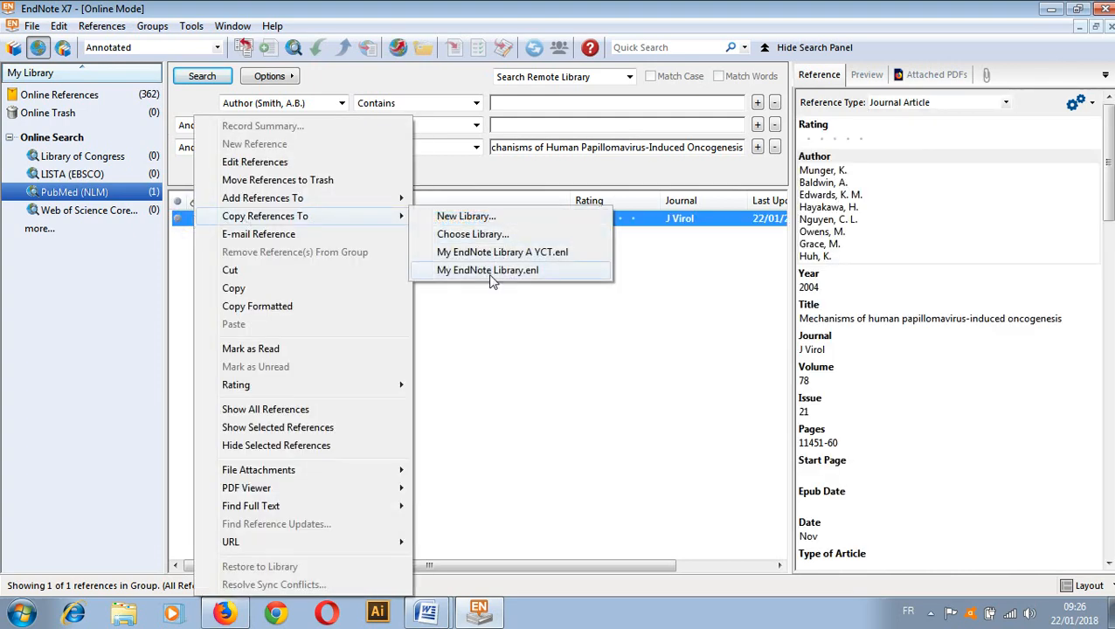
left_click(488, 271)
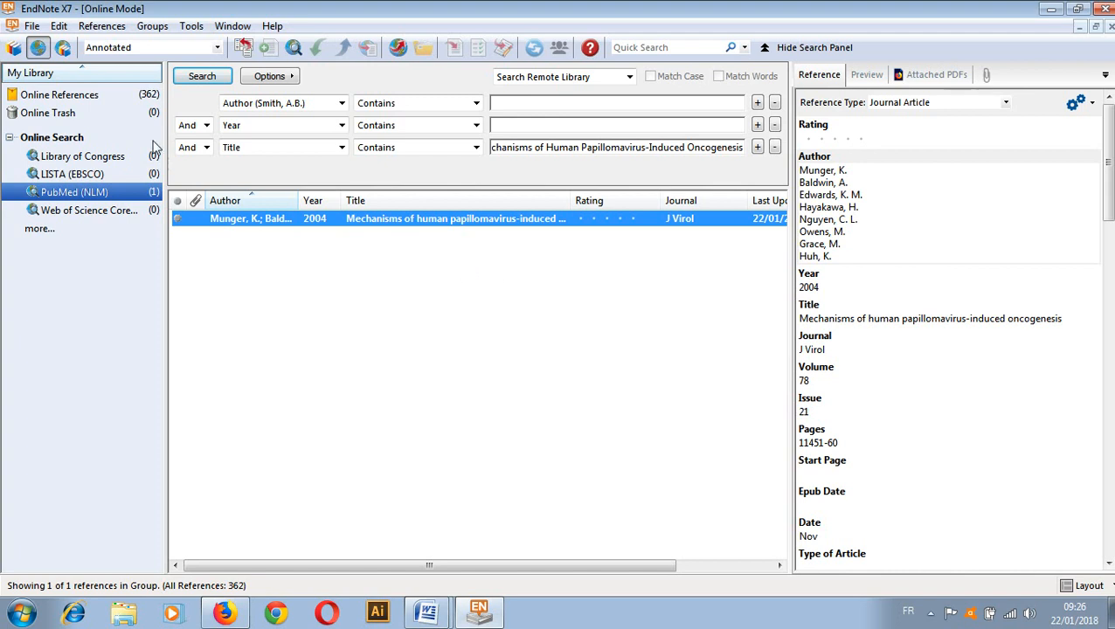
left_click(13, 47)
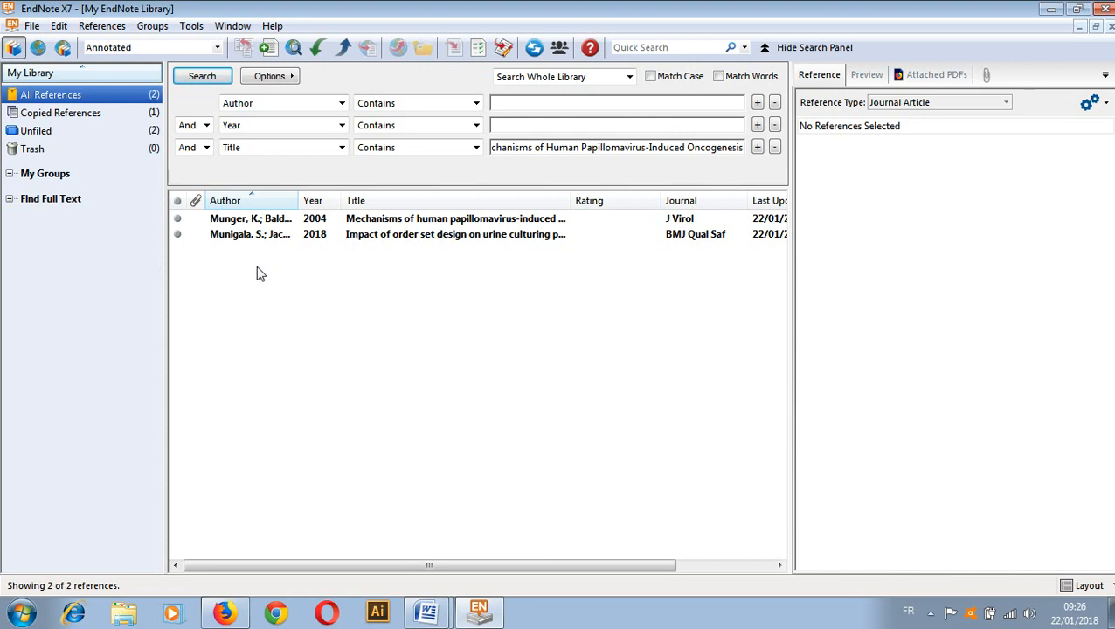
left_click(200, 235)
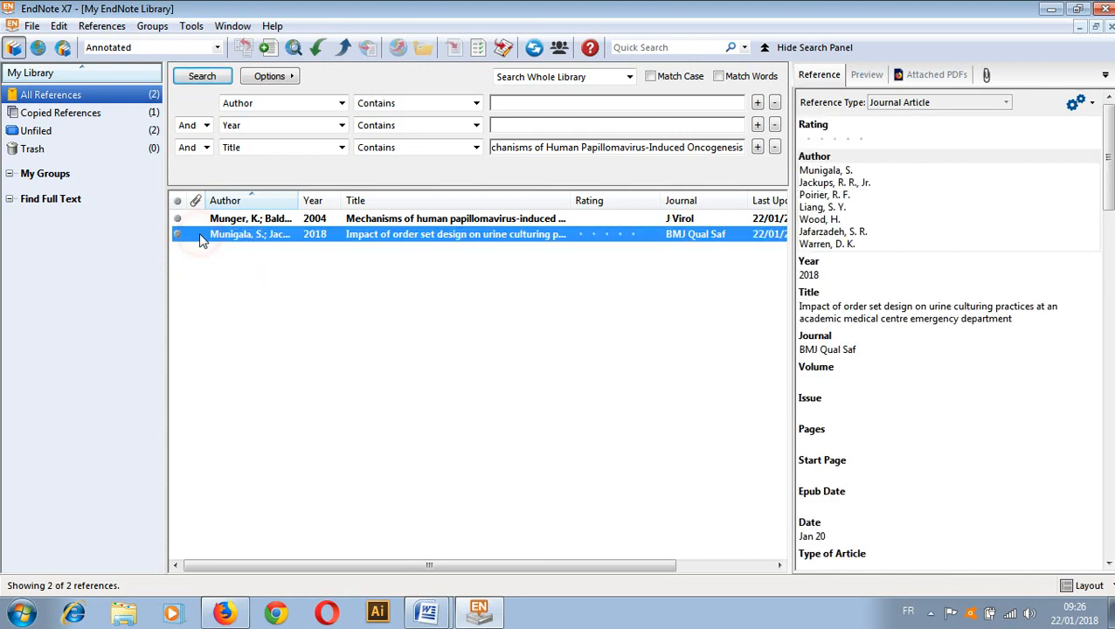
right_click(198, 232)
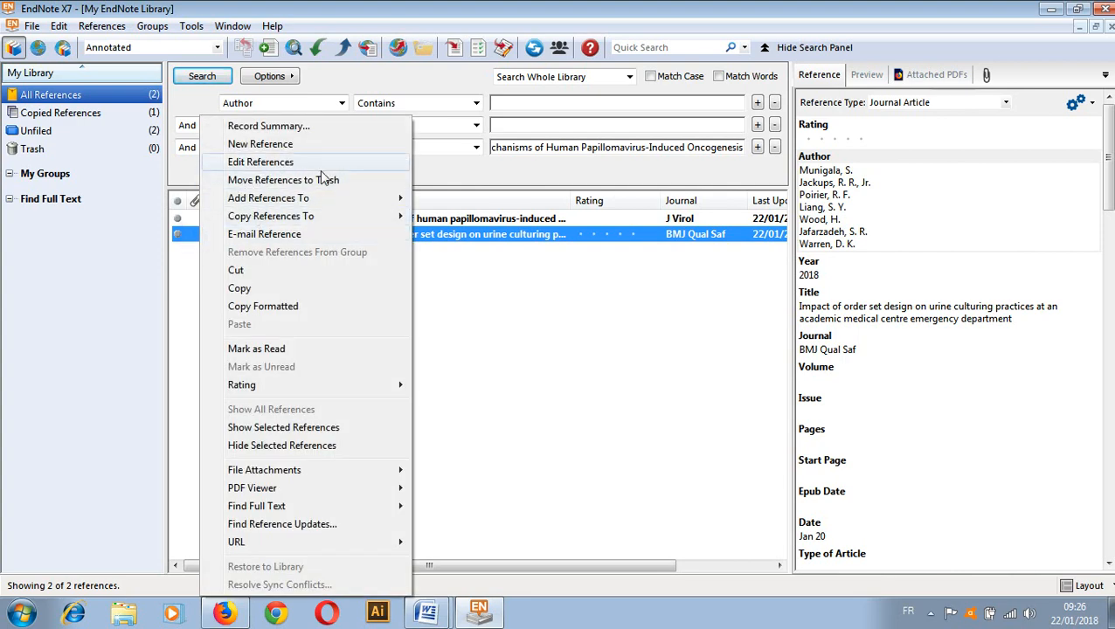
left_click(527, 255)
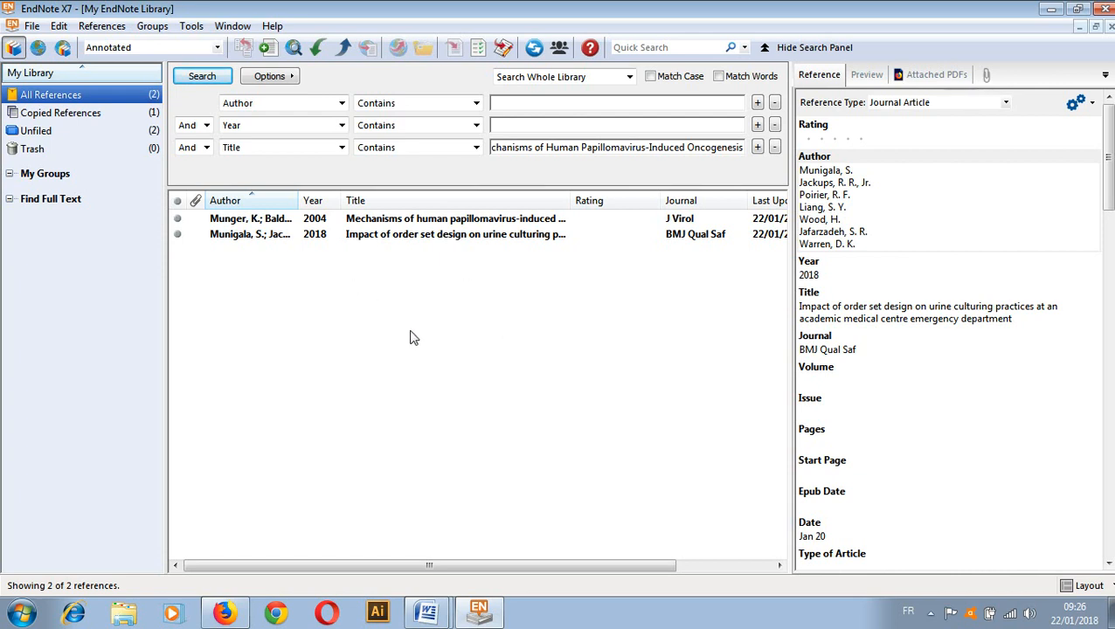
left_click(268, 47)
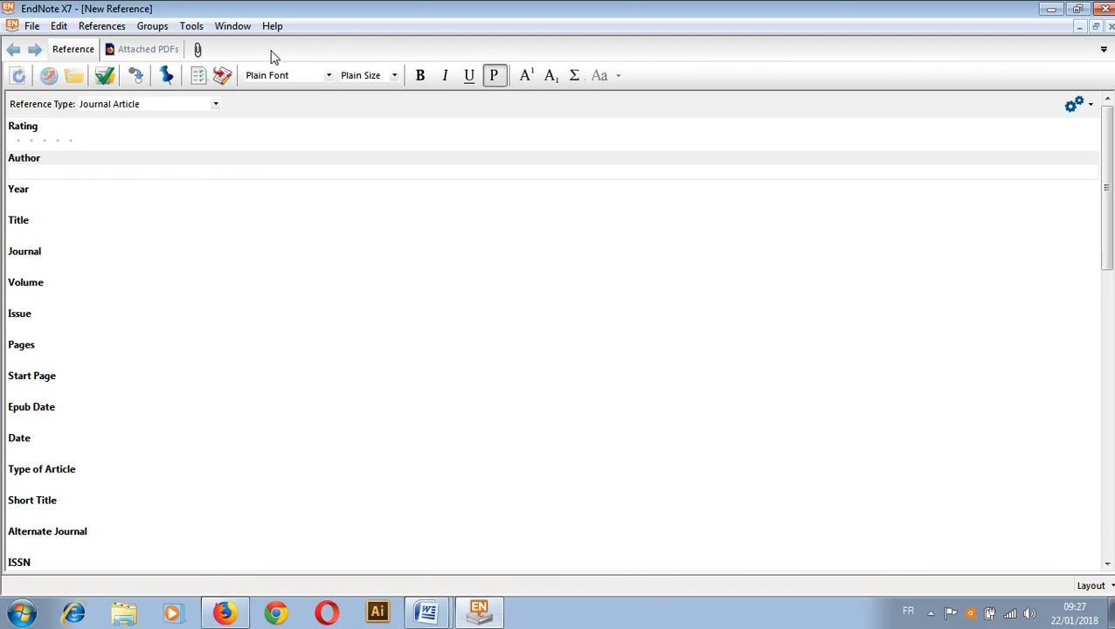
left_click_drag(1109, 240, 1102, 208)
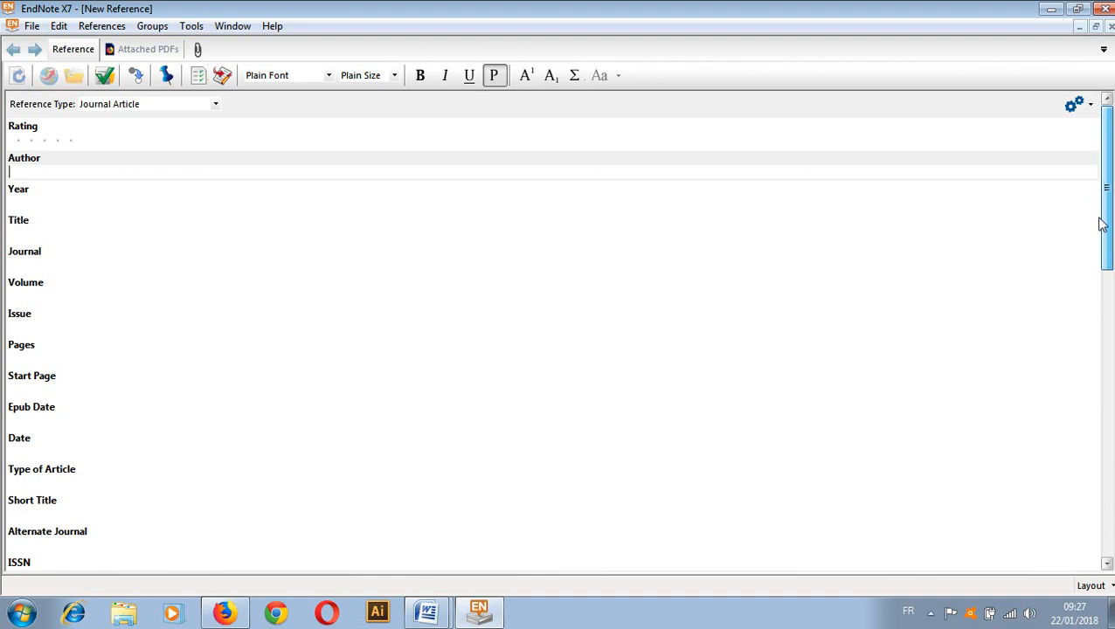
left_click_drag(1105, 222, 1090, 174)
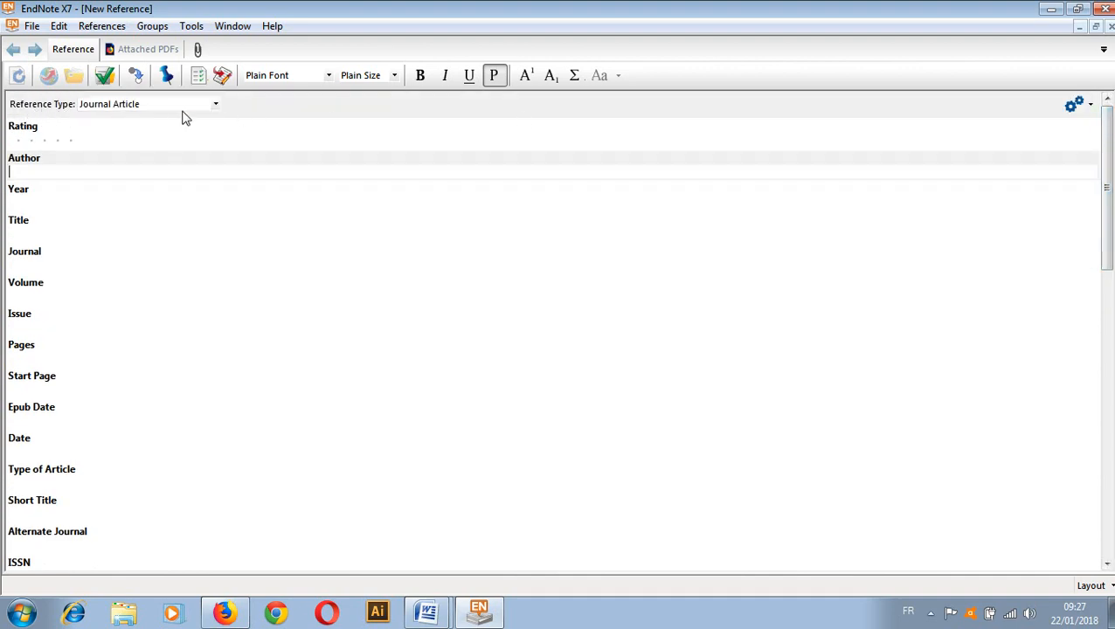
left_click(215, 105)
left_click_drag(216, 288, 183, 322)
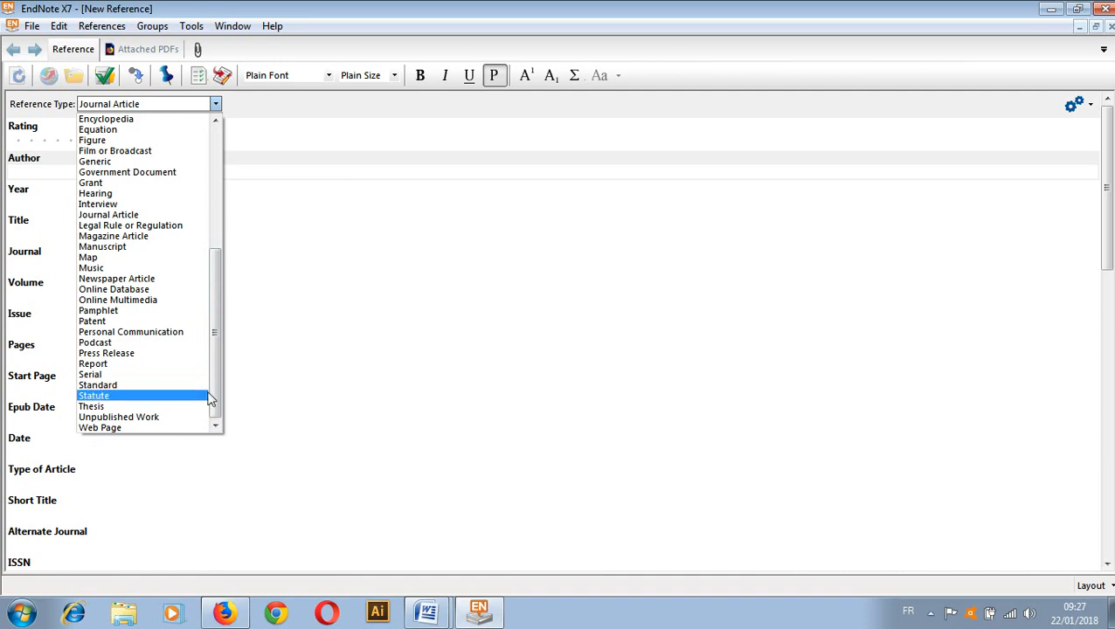
left_click_drag(217, 393, 194, 191)
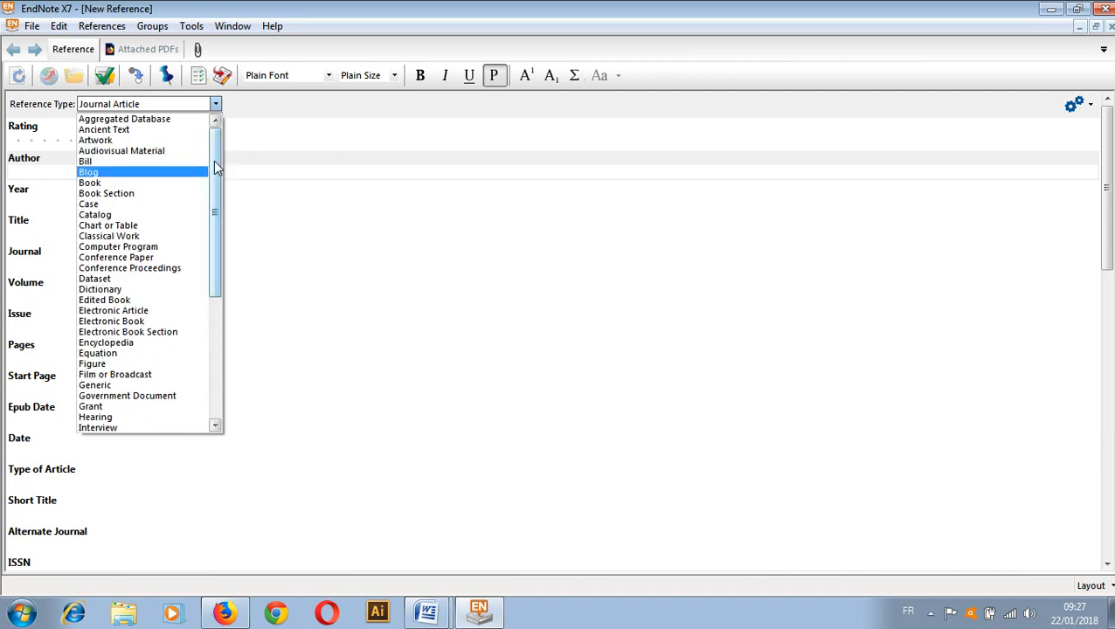
left_click_drag(217, 166, 209, 342)
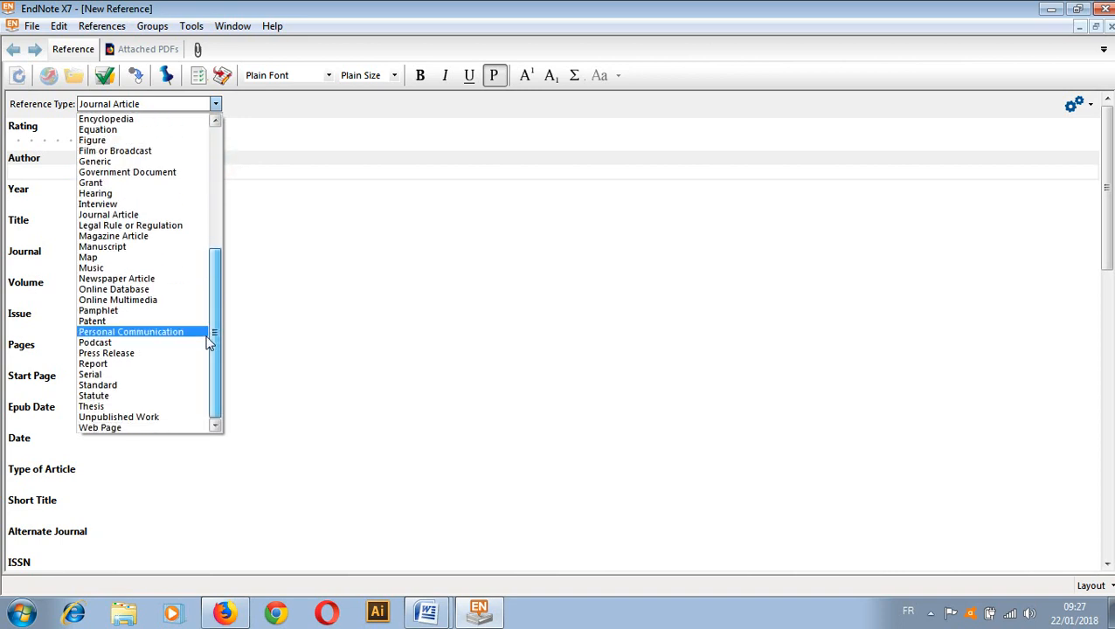
left_click(287, 136)
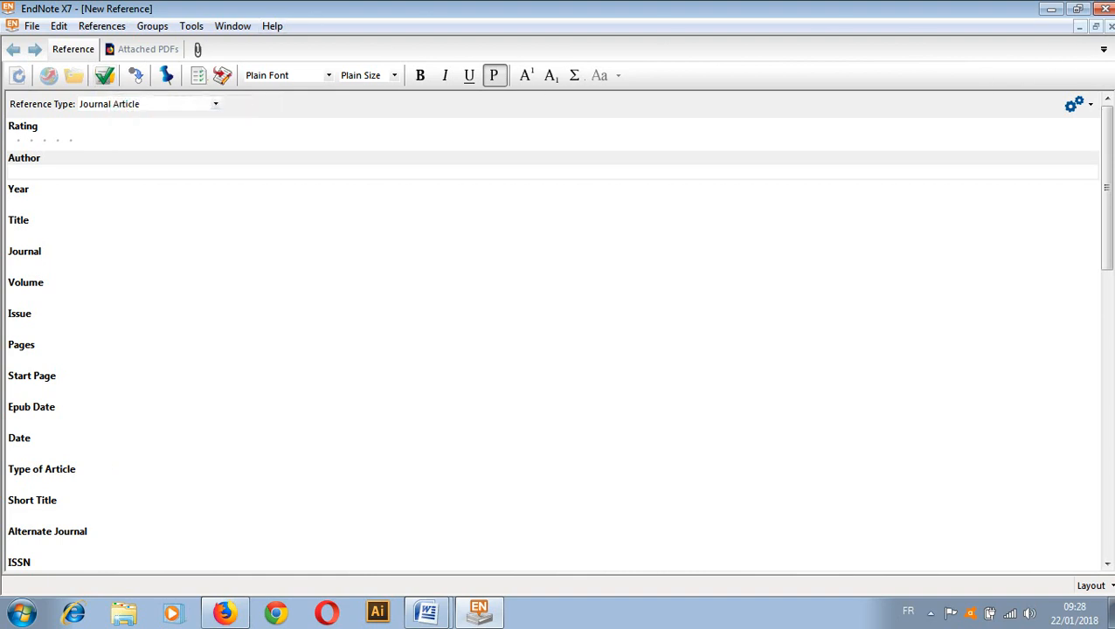
left_click(1110, 26)
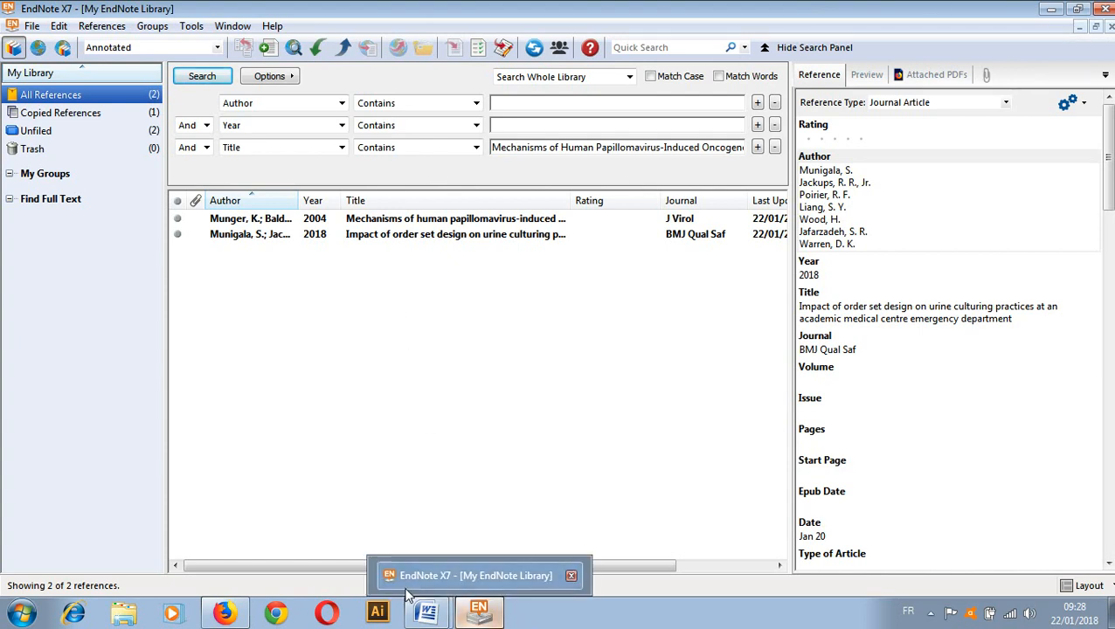
Bring up the Word document doc 2 and place the cursor at the third line's end
mouse_move(426, 617)
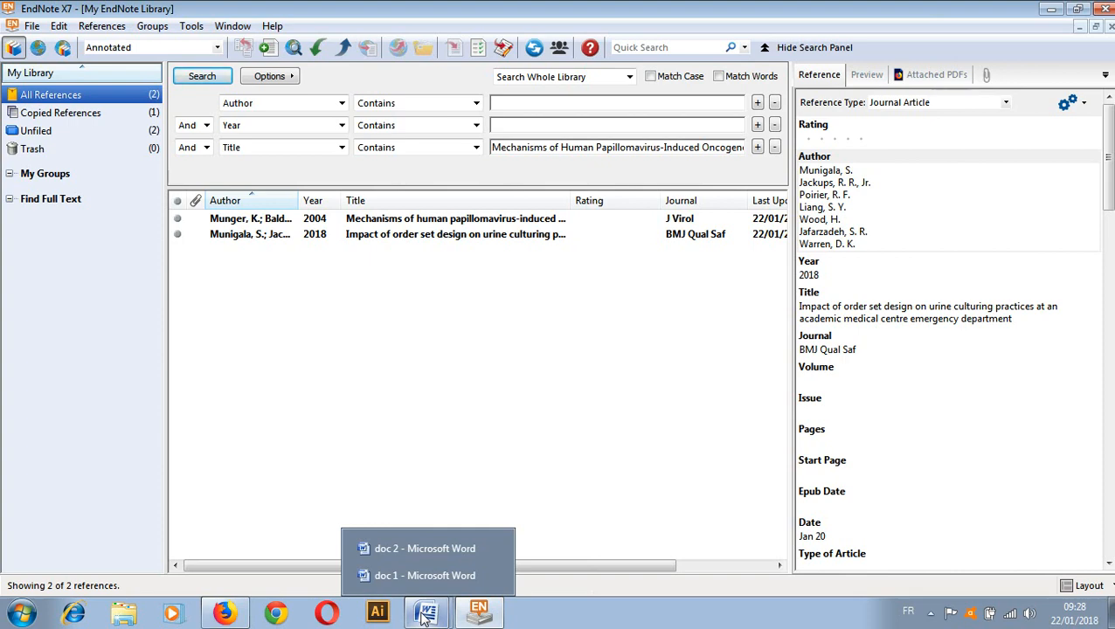
left_click(399, 547)
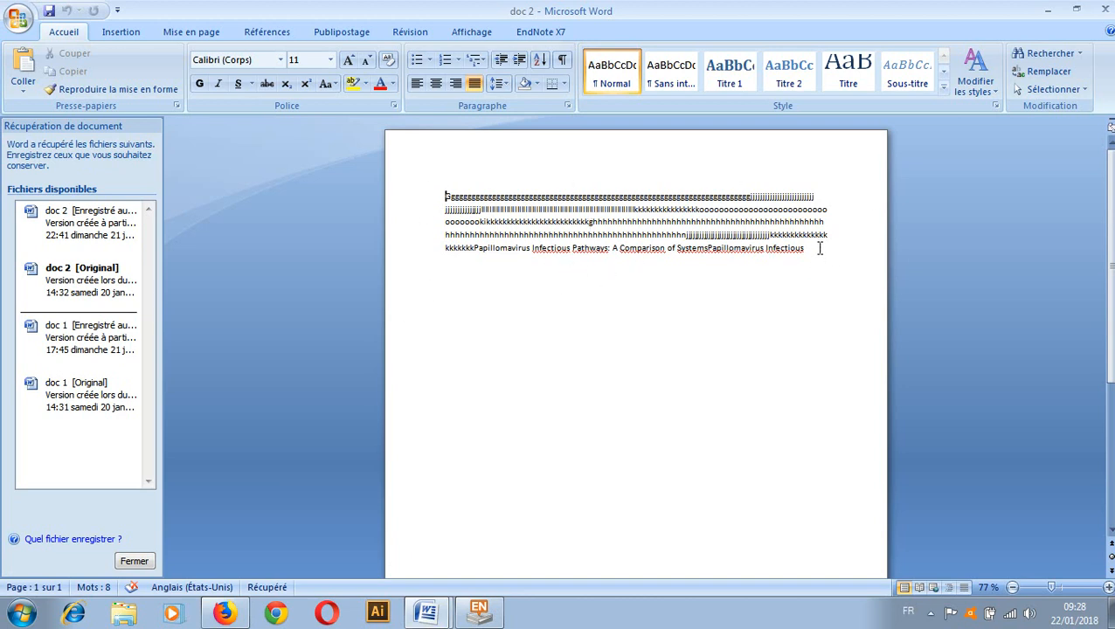
left_click(830, 220)
Select the Munigala 2018 reference in EndNote, then place the cursor at the fourth line's end in doc 2
left_click(477, 612)
left_click(460, 236)
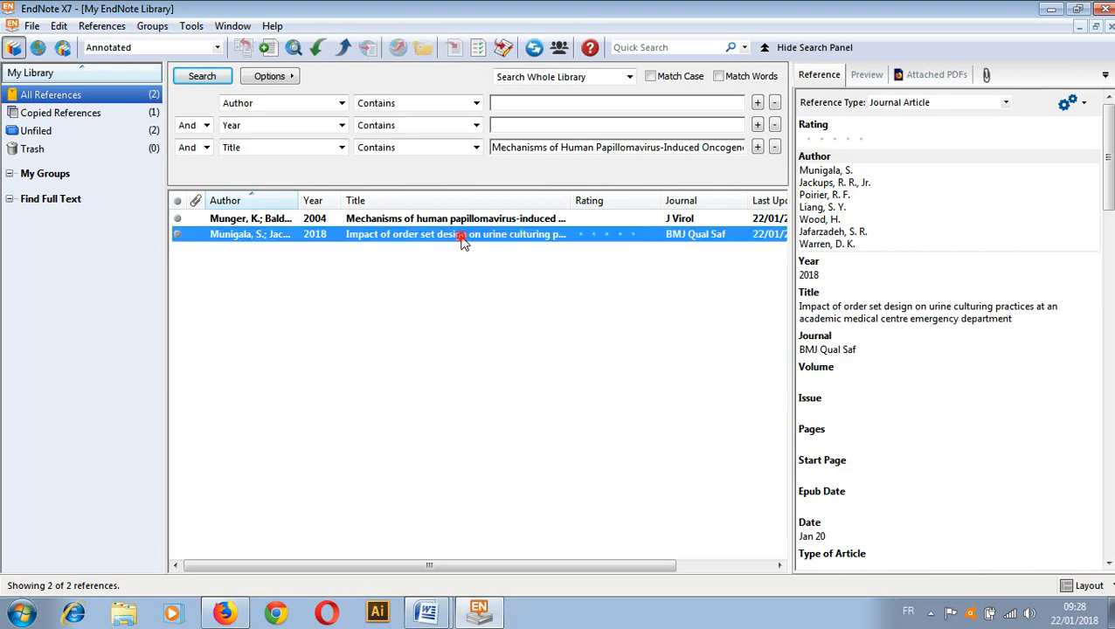
left_click(480, 612)
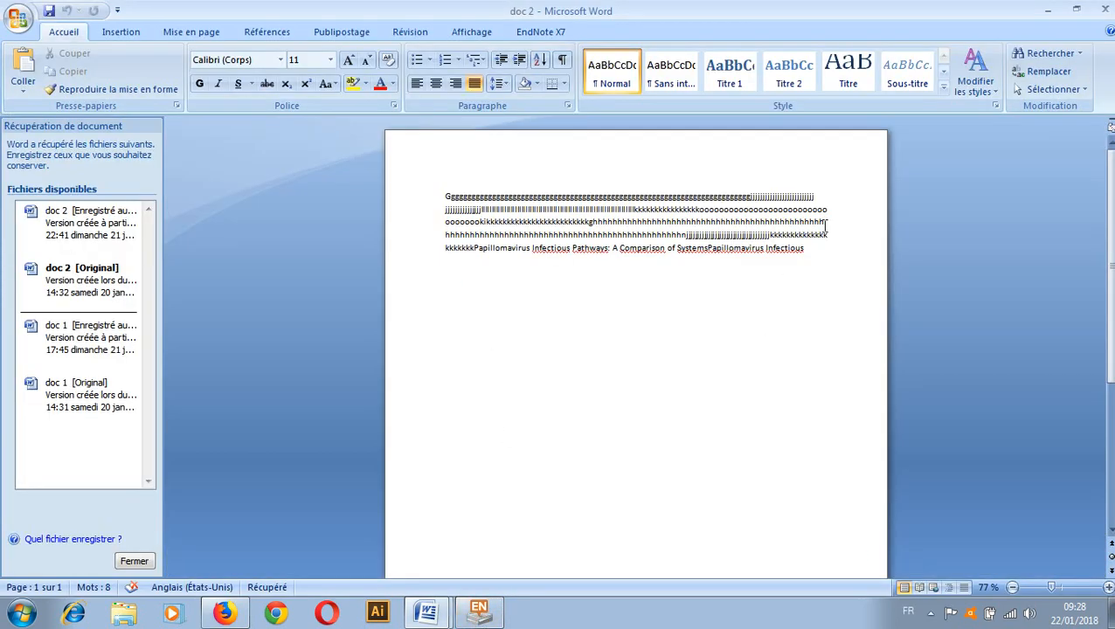
triple_click(826, 222)
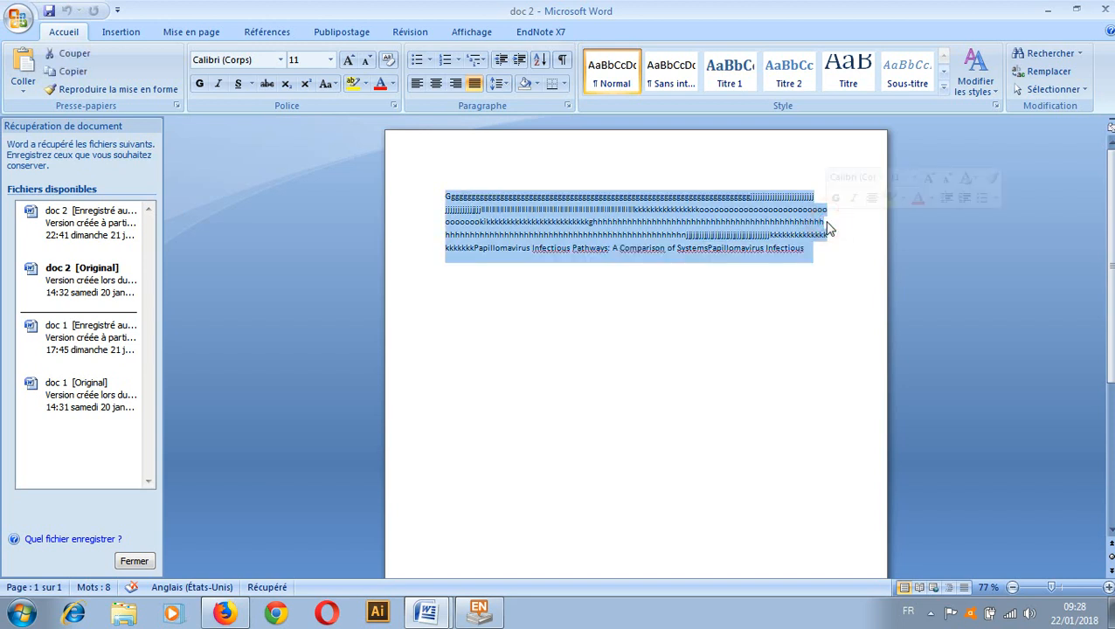
left_click(826, 222)
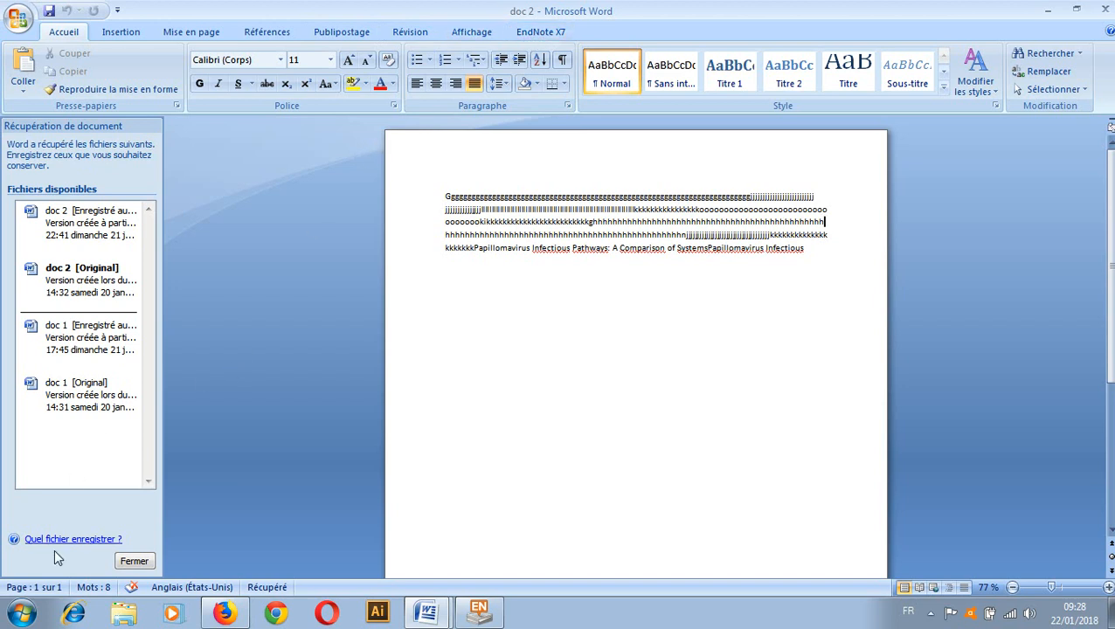
Insert the Munigala 2018 citation from EndNote's Insert Citation menu and start a new paragraph
left_click(544, 37)
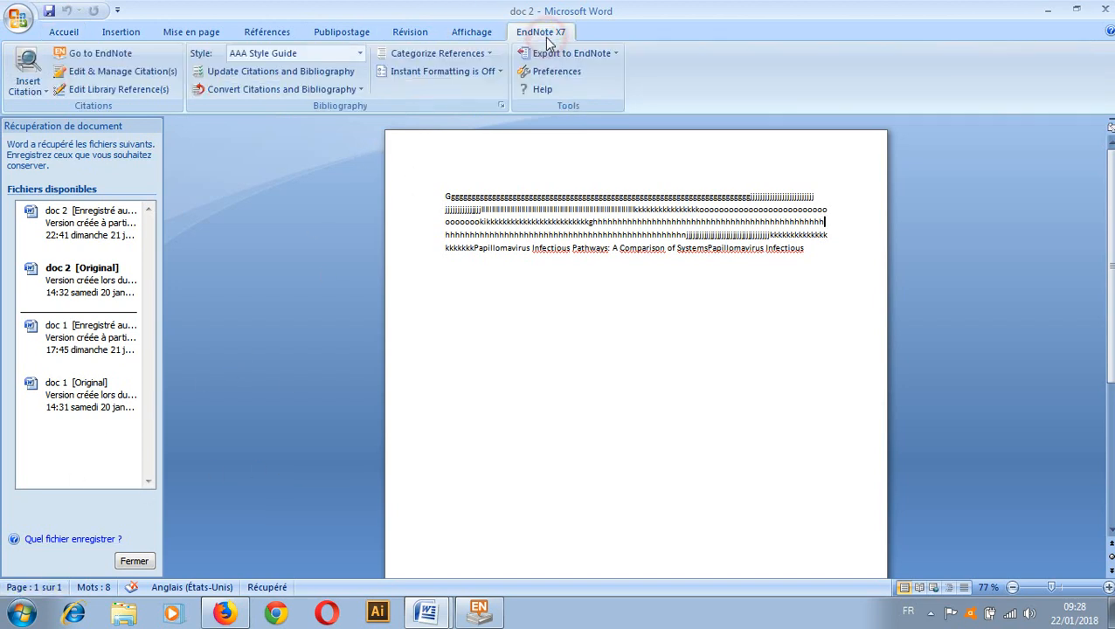
left_click(47, 94)
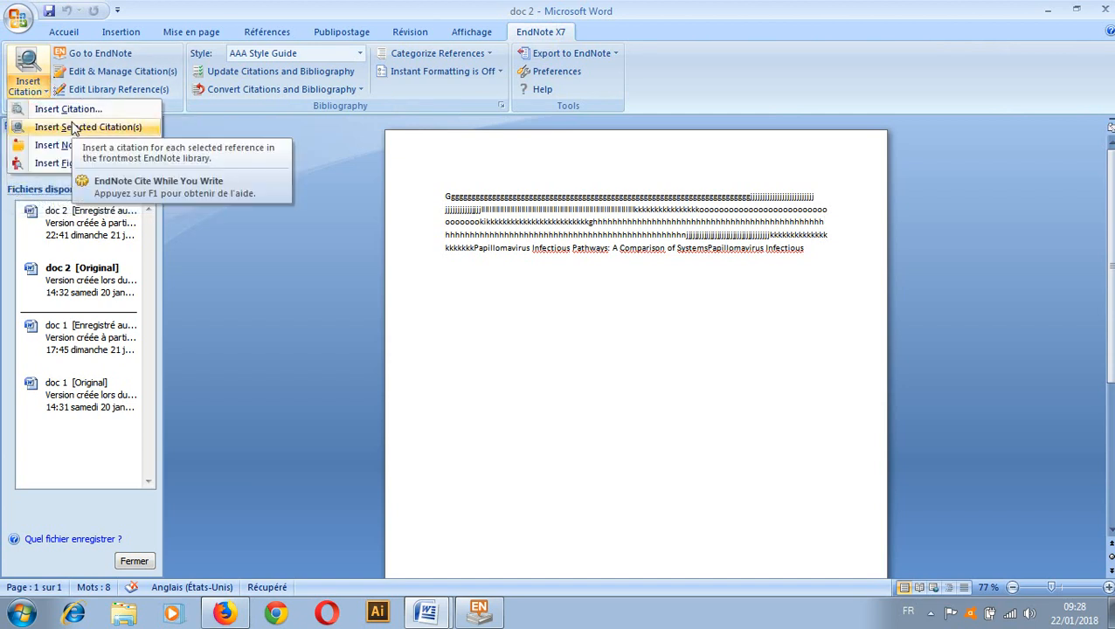
left_click(73, 128)
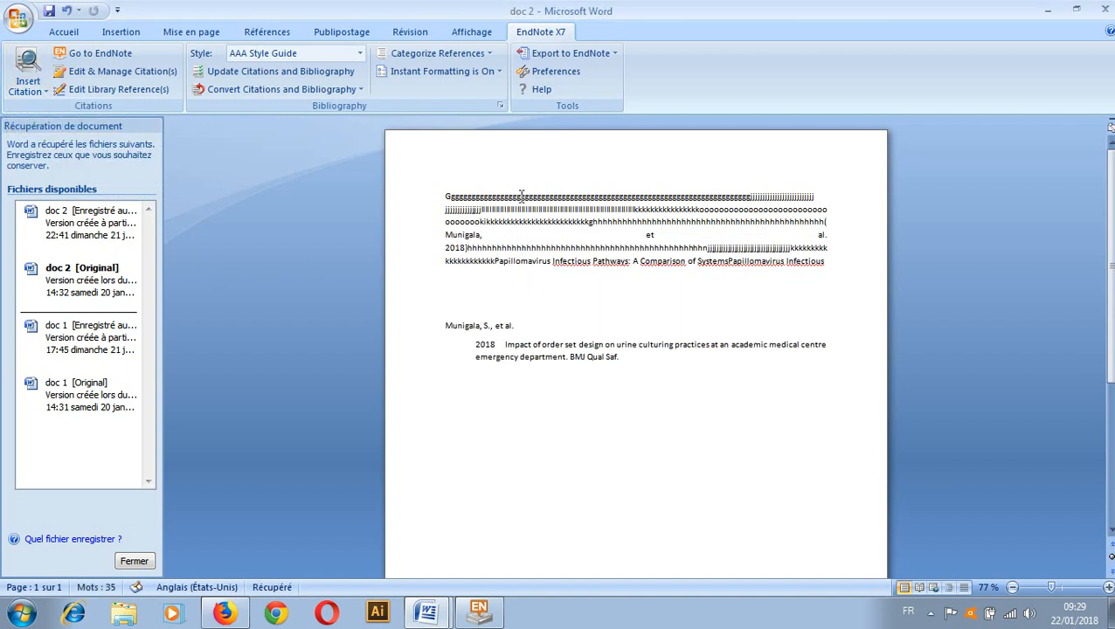
key("Return")
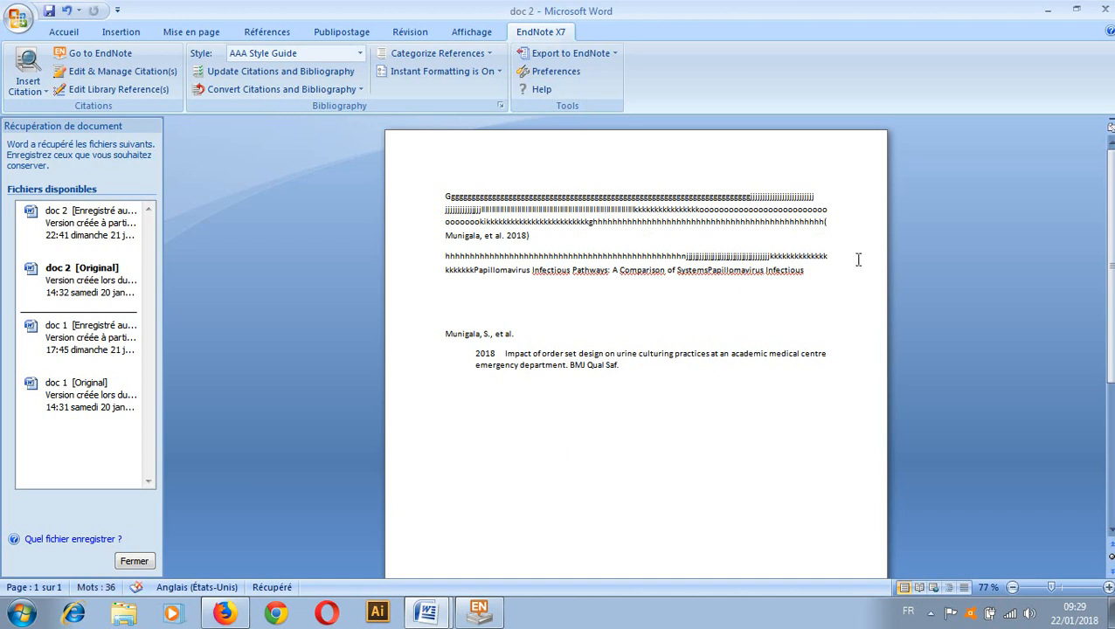
Put the citation on its own line, join the bibliography year line, and add a period after et al
left_click(824, 222)
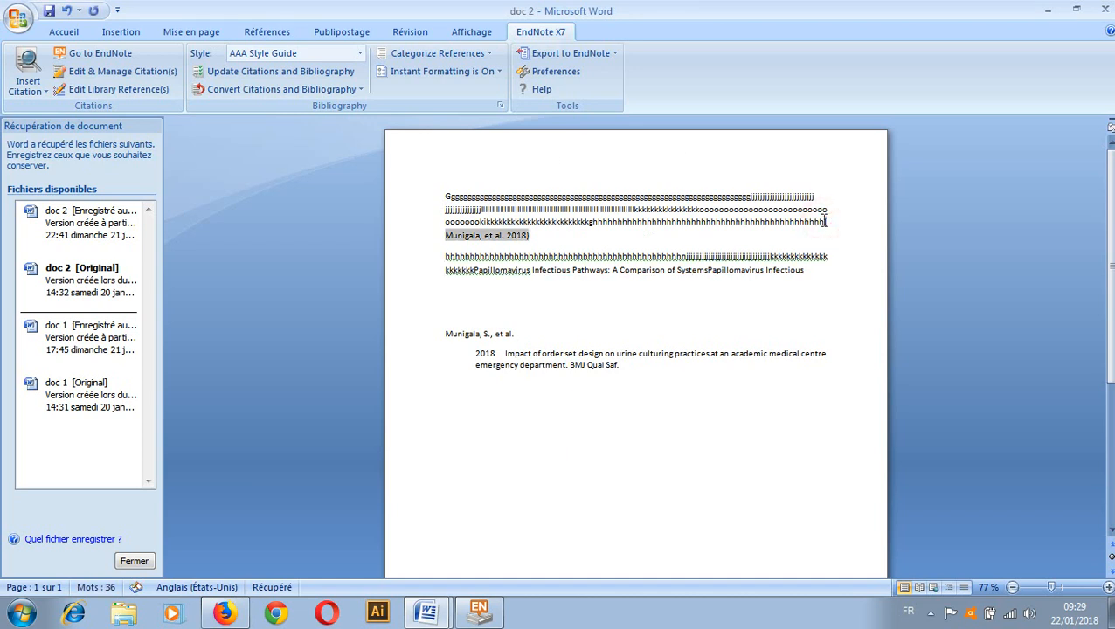
key("Return")
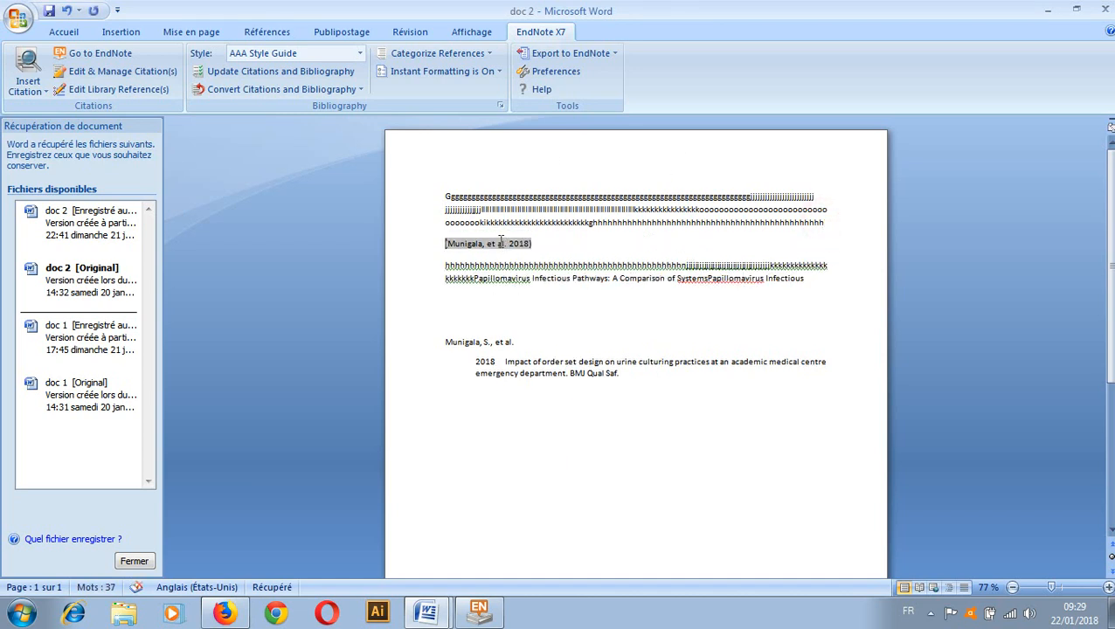
left_click(473, 360)
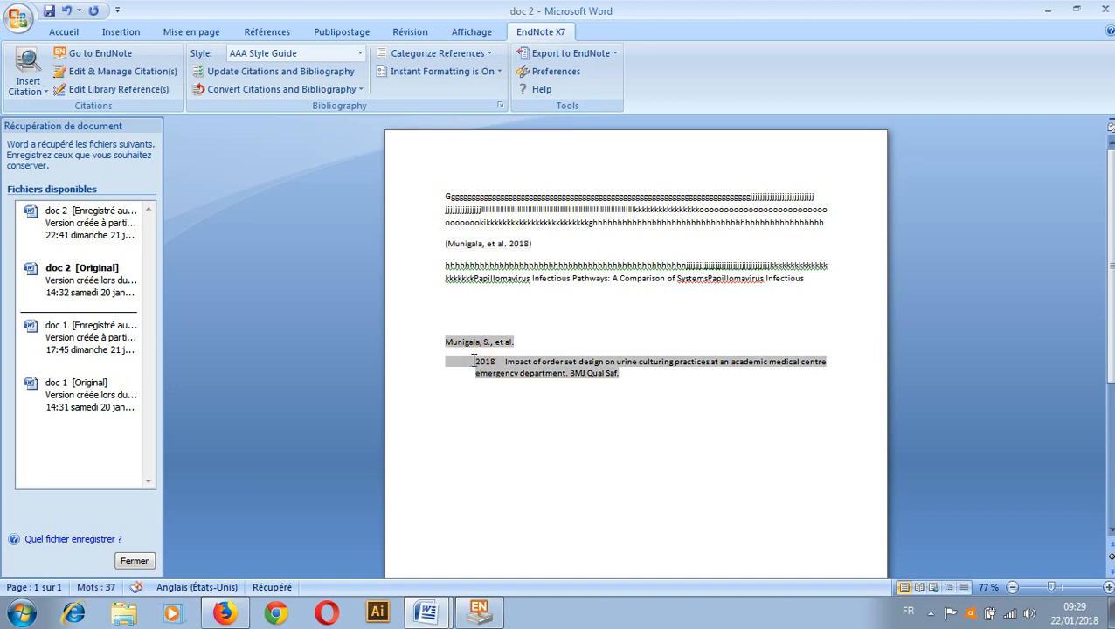
key("BackSpace")
key("BackSpace")
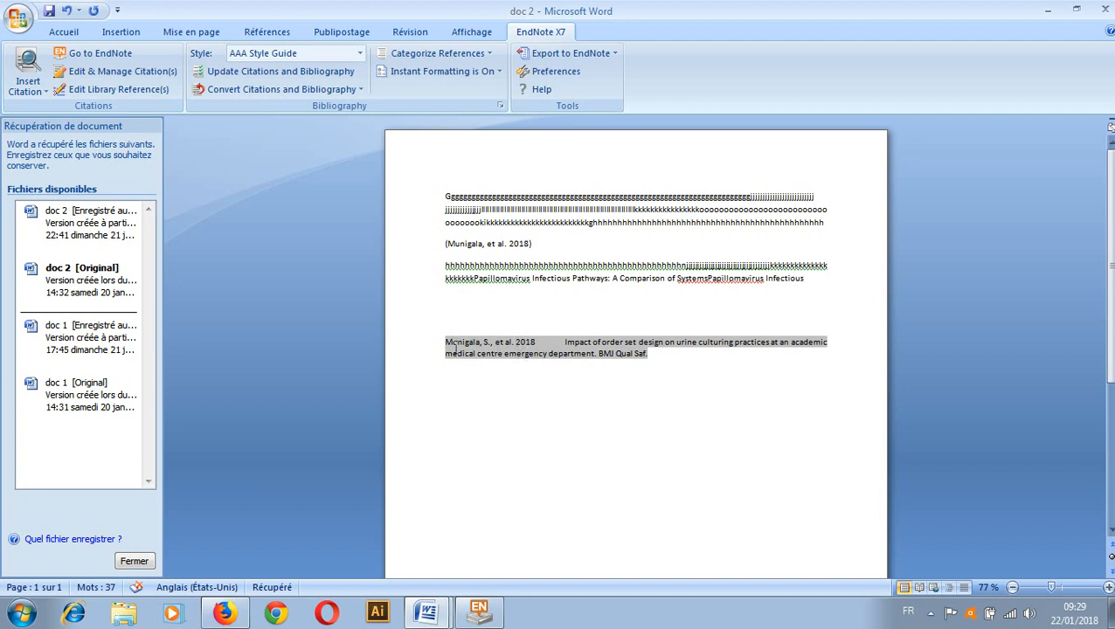
left_click(512, 344)
type(".")
Scroll through the 496 styles in EndNote's Output Styles manager, then close it
left_click(360, 54)
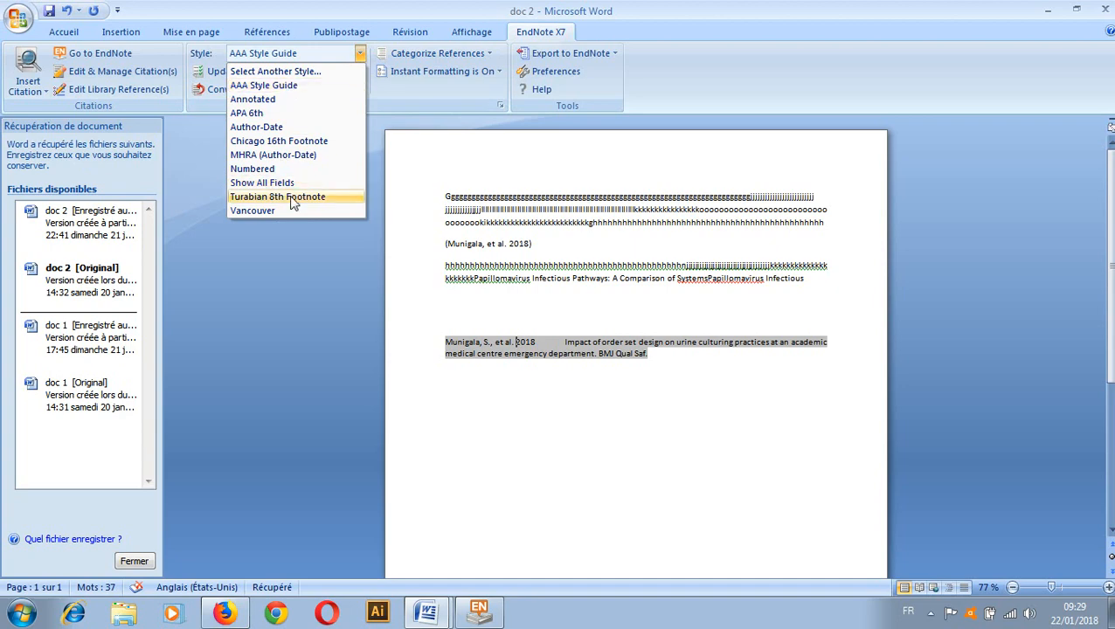
left_click(478, 611)
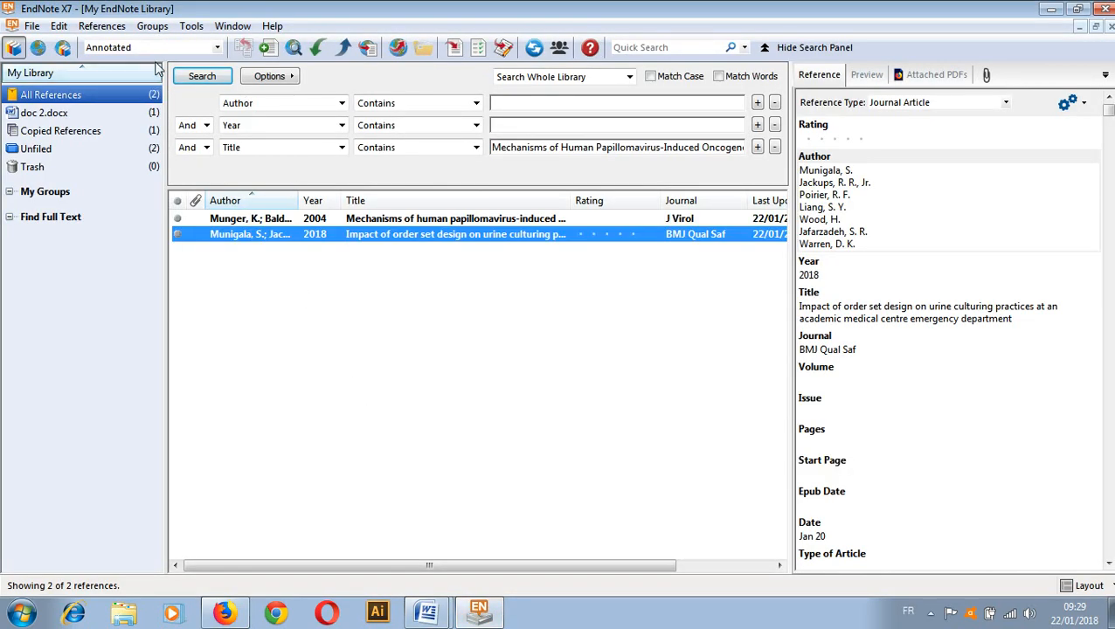
left_click(58, 27)
left_click(126, 282)
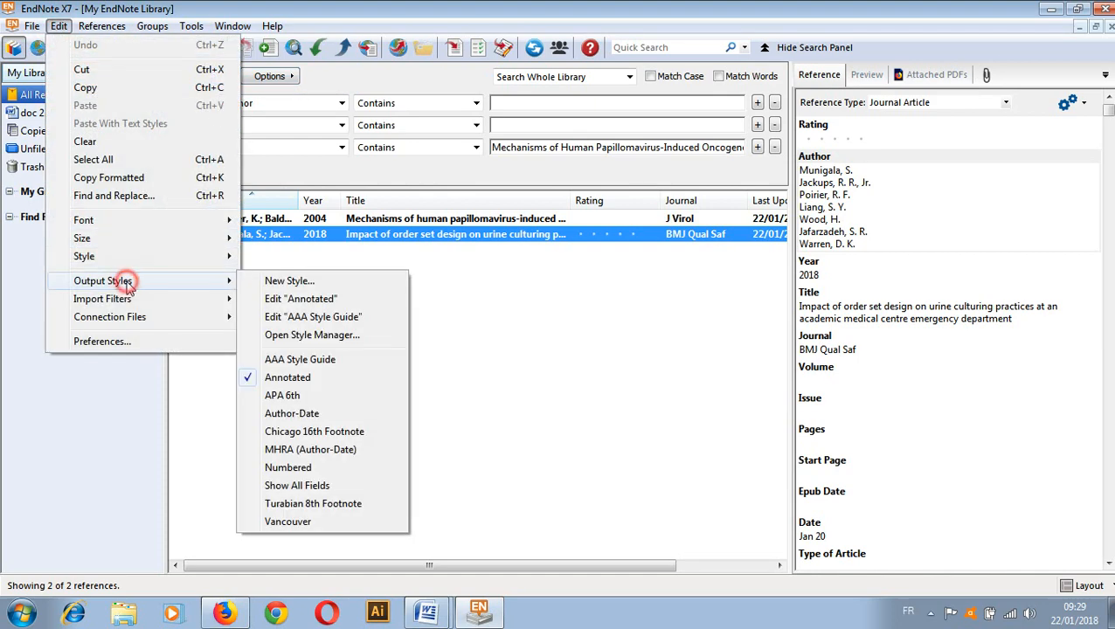
left_click(286, 336)
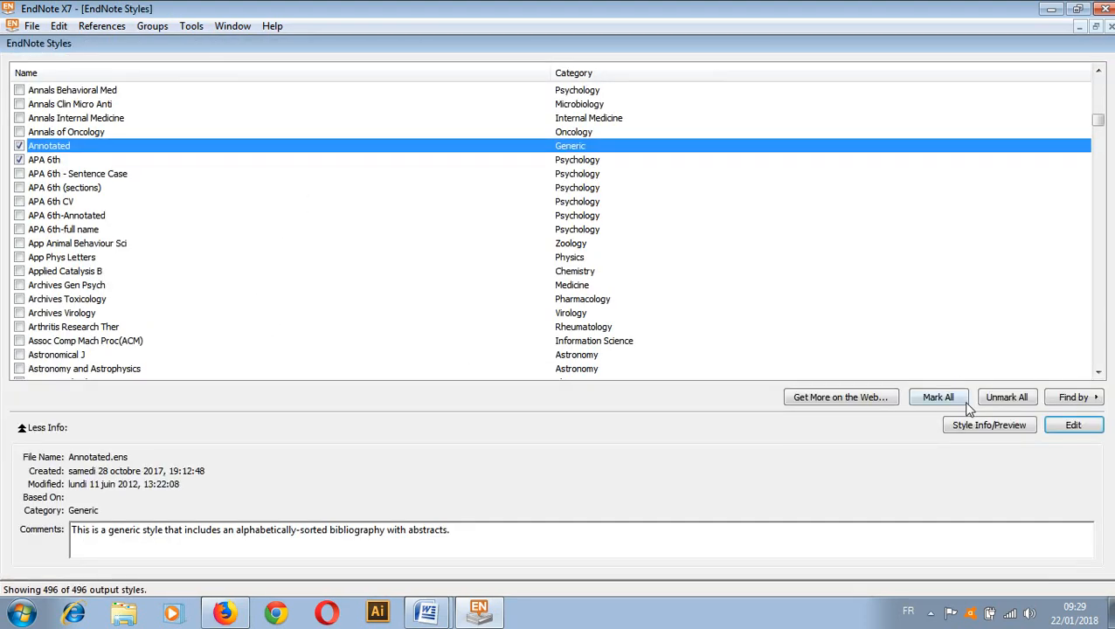
mouse_move(1099, 126)
left_mouse_down()
mouse_move(1094, 87)
mouse_move(1091, 140)
left_mouse_up()
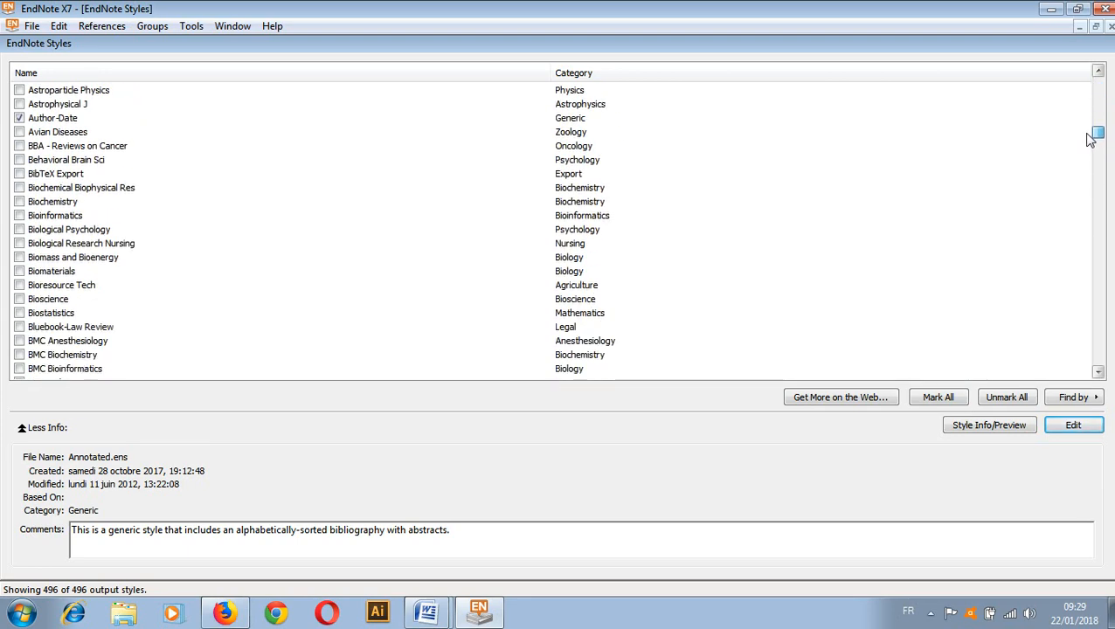
left_click_drag(1090, 140, 1090, 188)
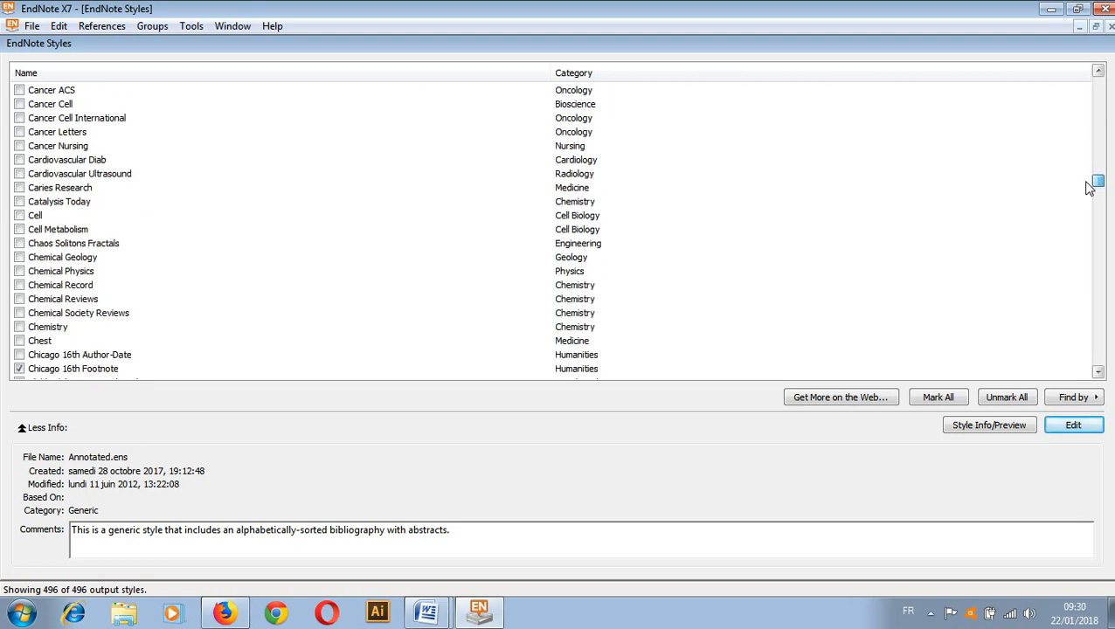
left_click(1110, 28)
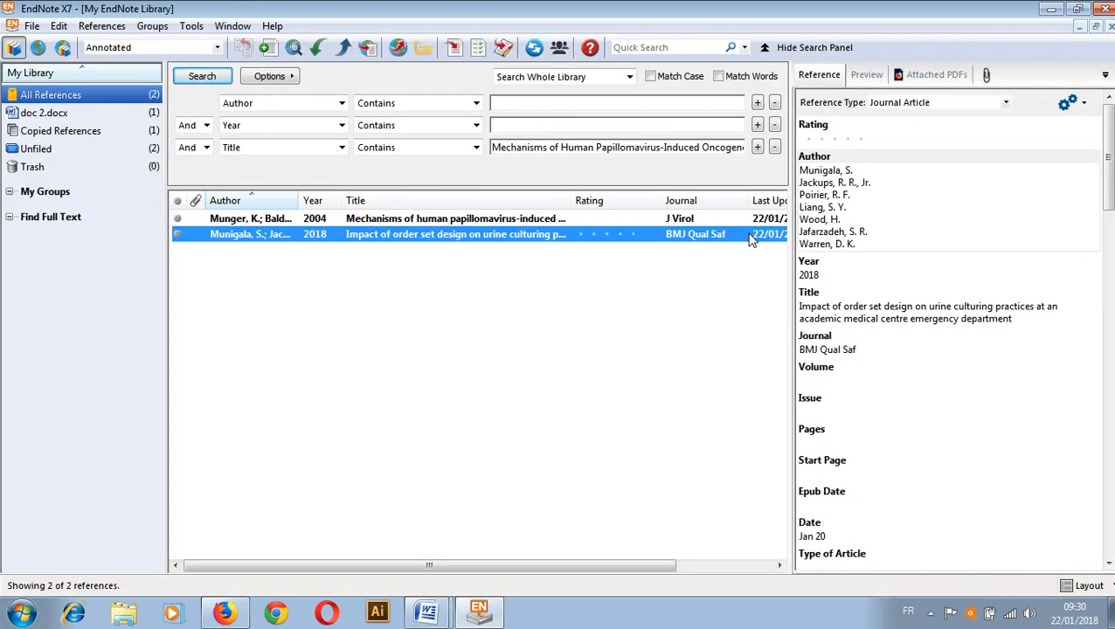
Bring doc 2 back into view and scroll down through it
left_click(477, 615)
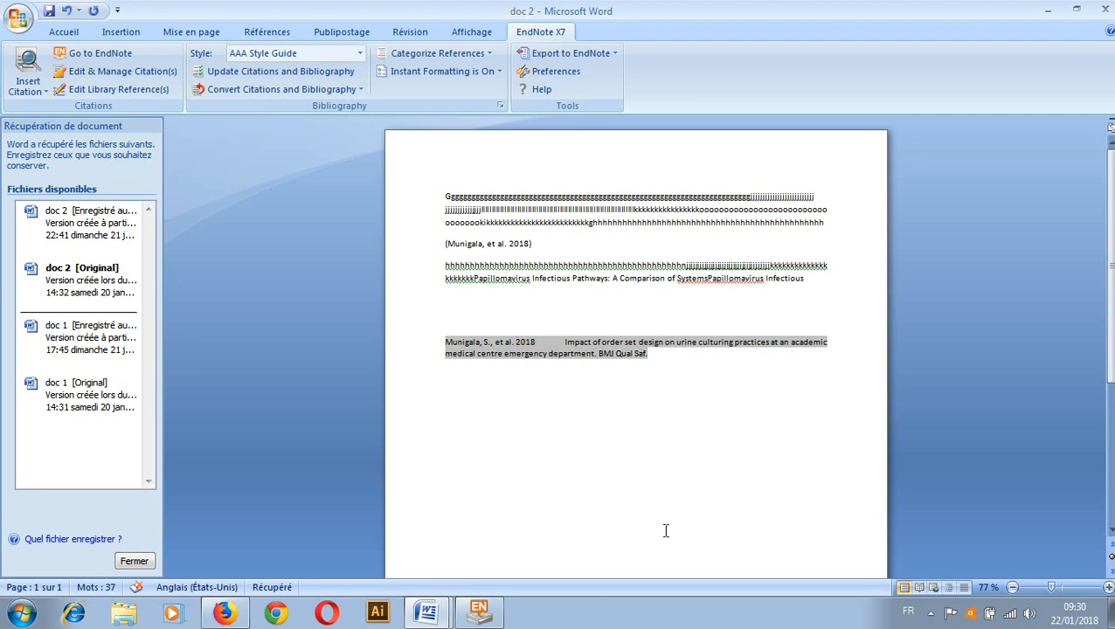
left_click(1110, 305)
left_click_drag(1109, 305, 1112, 339)
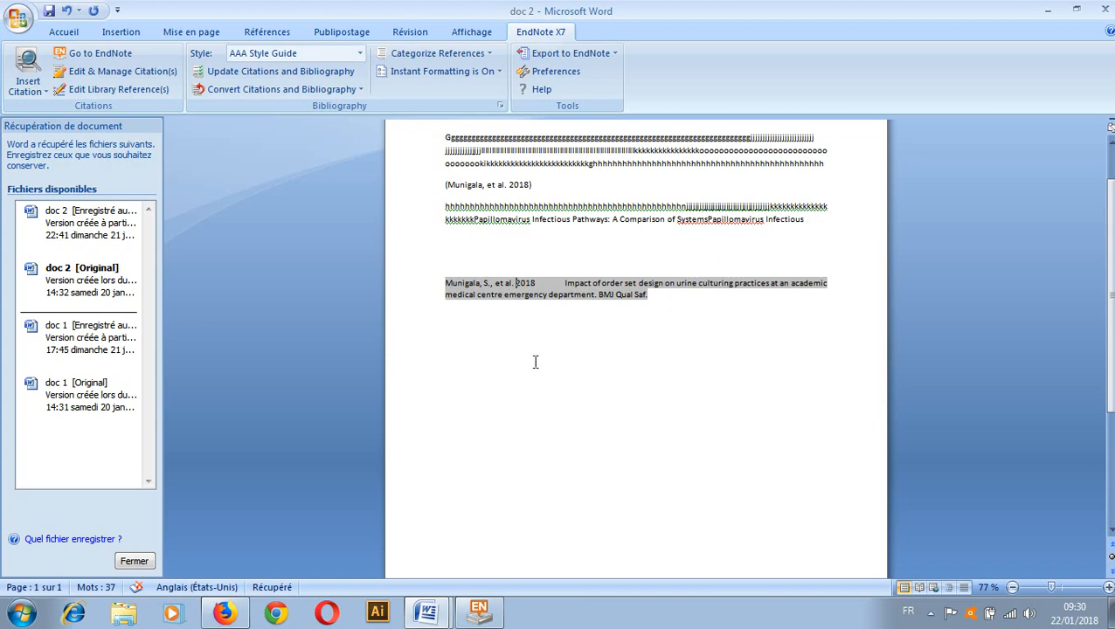
Switch between the EndNote library and doc 2, then bring up doc 1 from Word's taskbar list
left_click(488, 613)
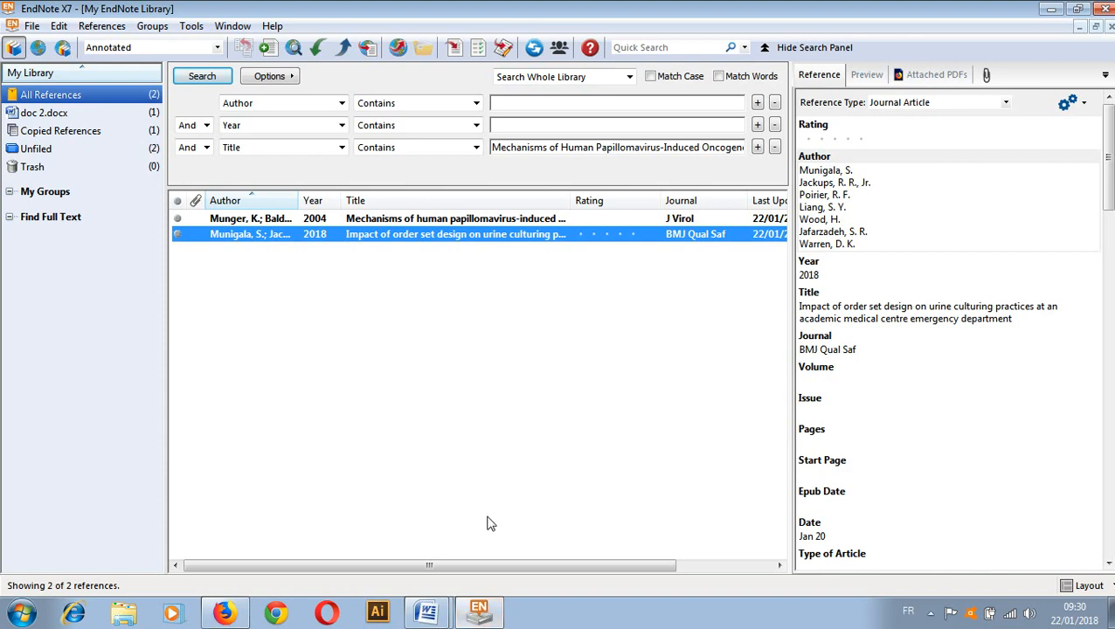
left_click(476, 613)
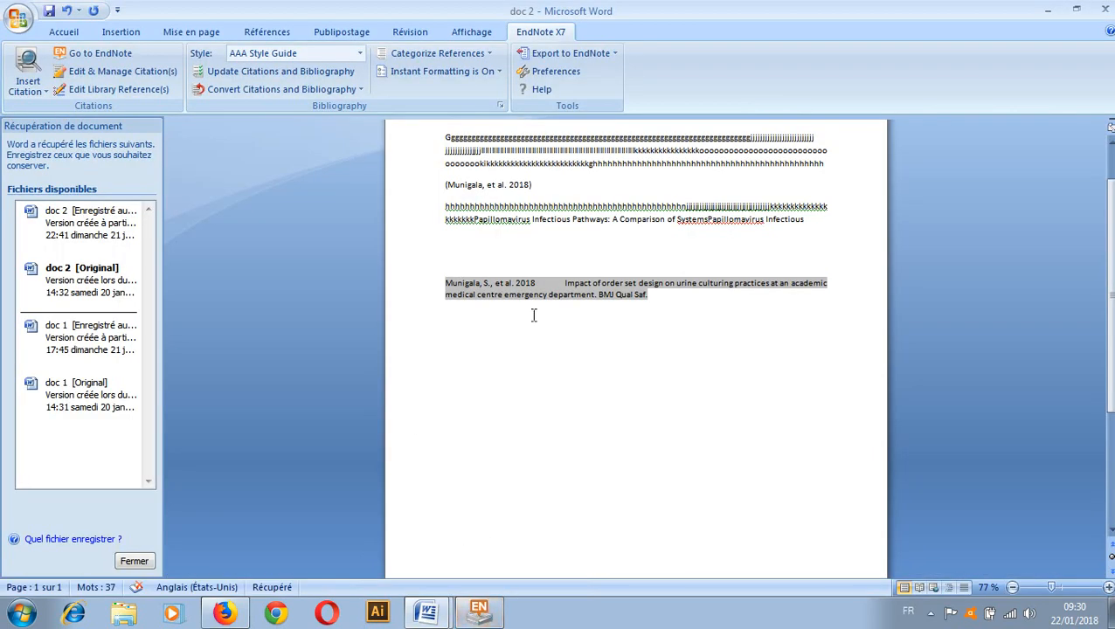
left_click(492, 614)
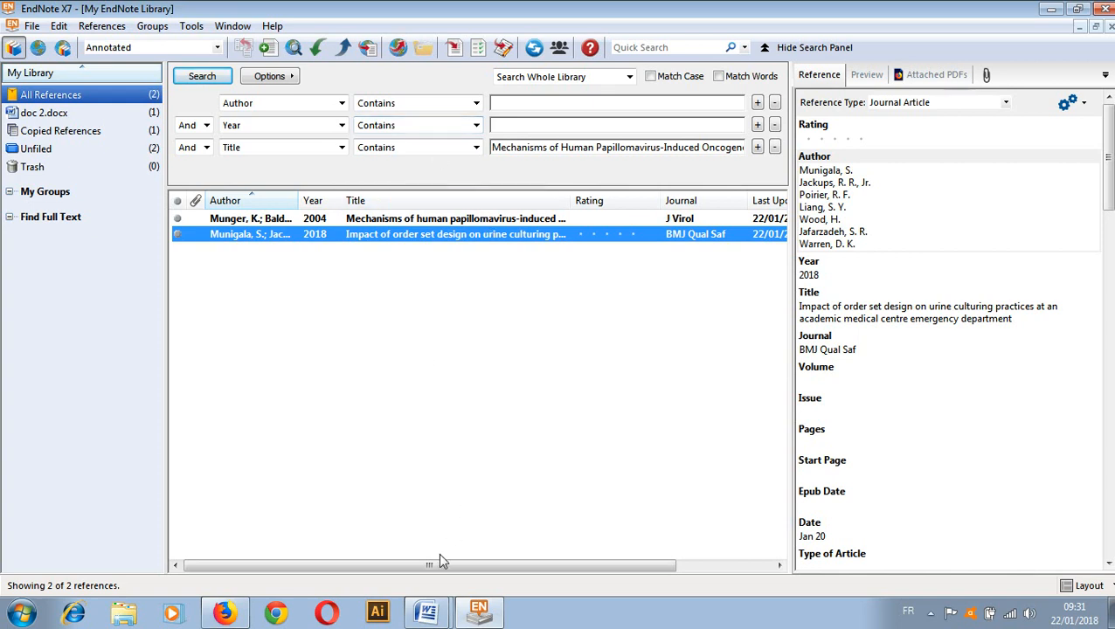
left_click(439, 615)
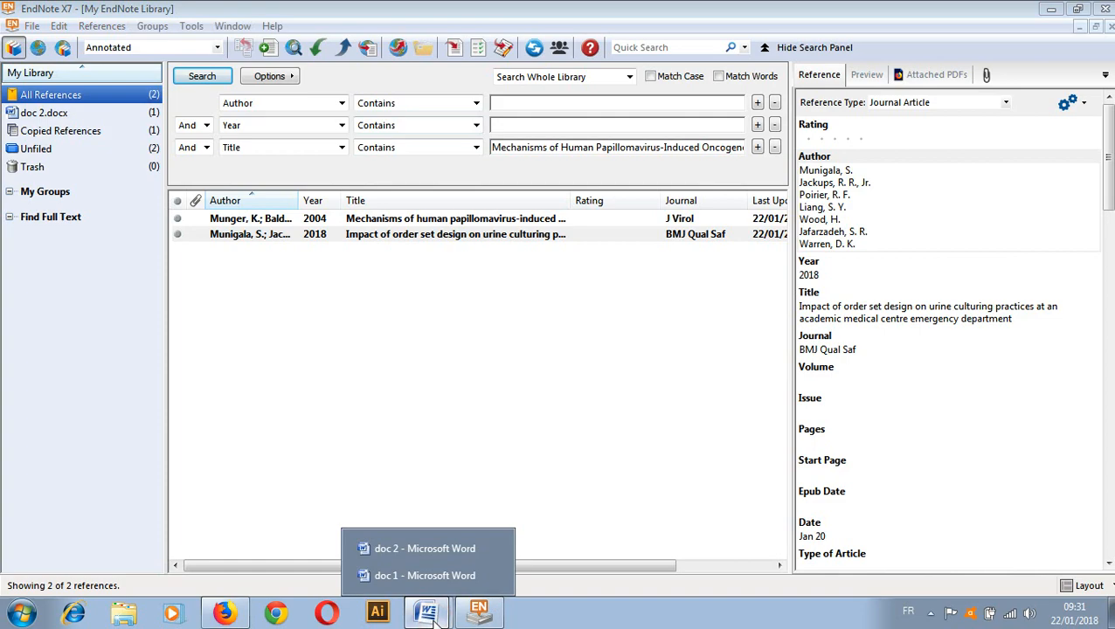
left_click(390, 574)
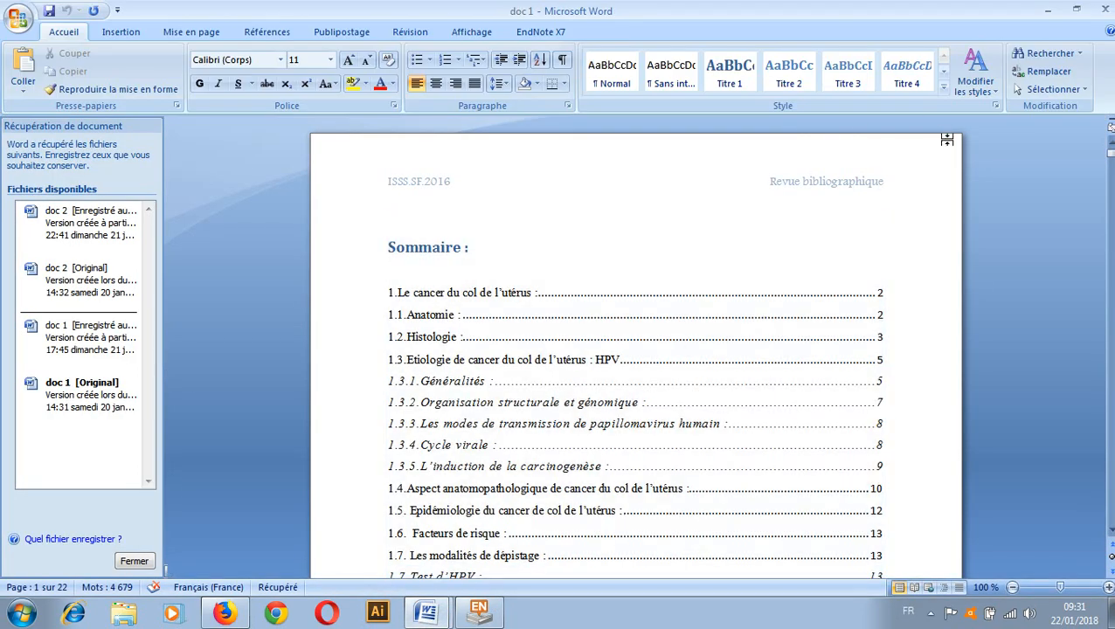
Scroll to page 2 of doc 1 and highlight the raw 1997 #6 citation in yellow
left_click_drag(1109, 145, 1109, 175)
left_click_drag(650, 190, 508, 188)
left_click(350, 84)
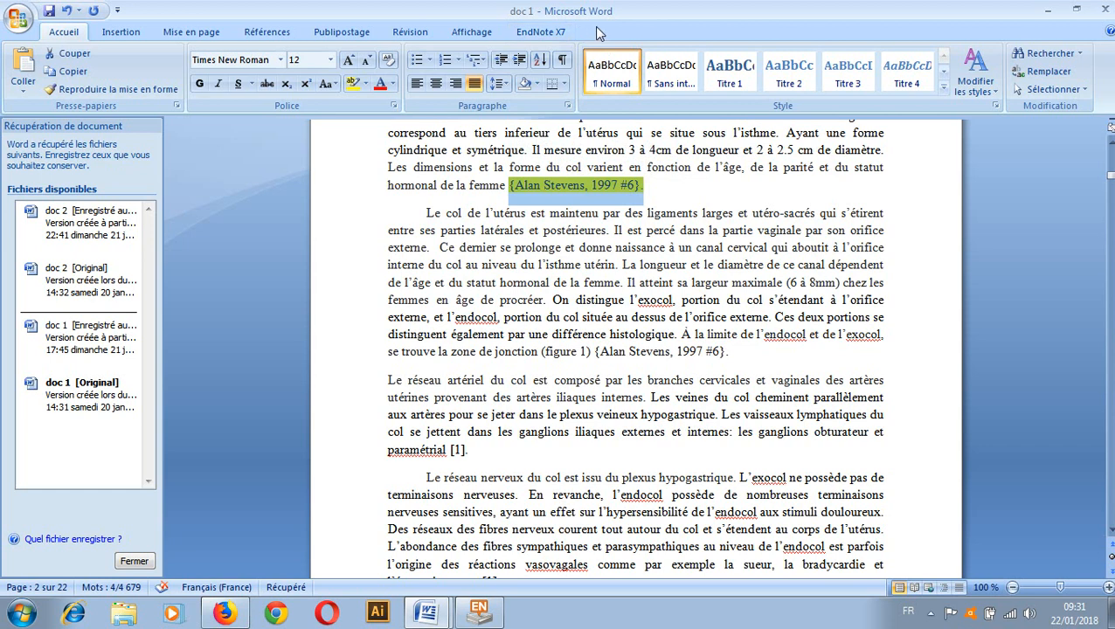
Show the EndNote X7 ribbon tools in doc 1 and scroll down through the page
left_click(552, 33)
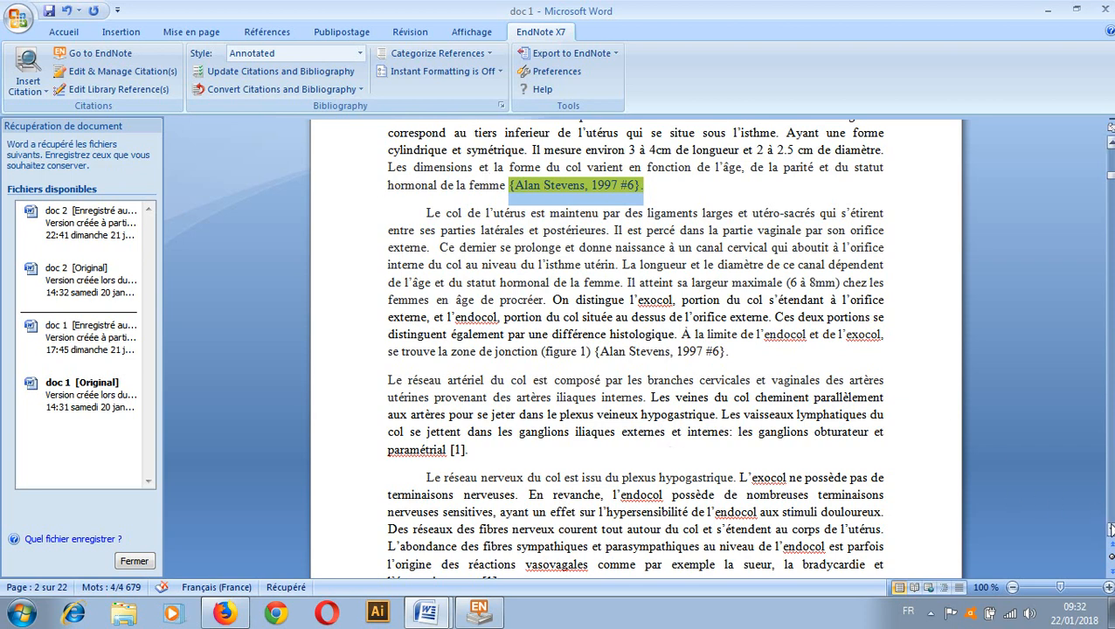
scroll(1110, 528, "down", 1)
scroll(1110, 528, "down", 5)
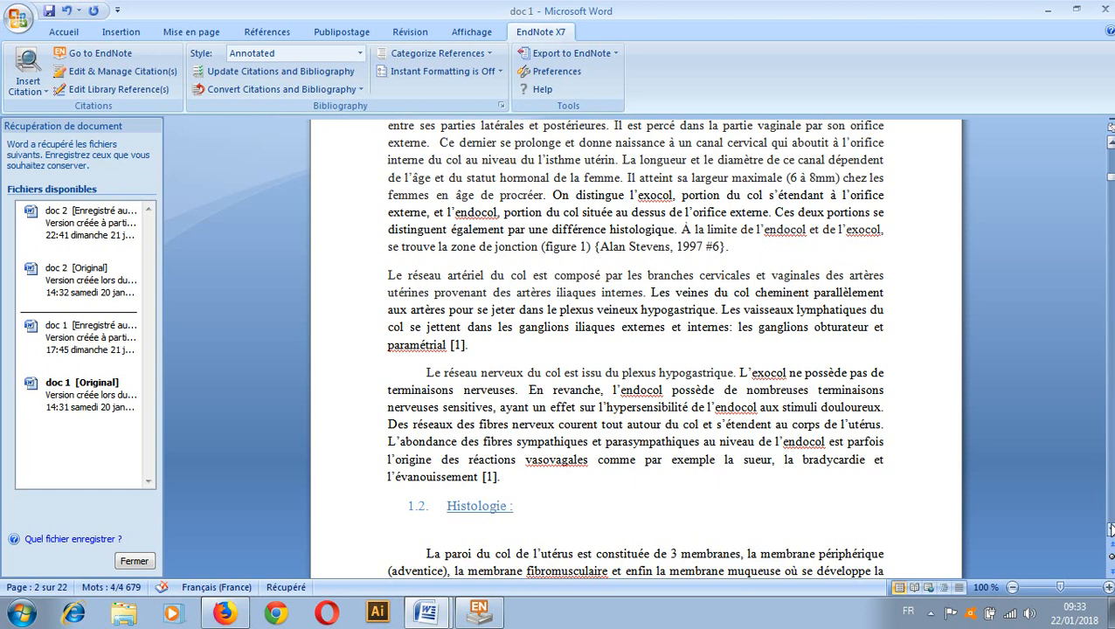
Minimize doc 1, the EndNote library, doc 2 and the Firefox window to reveal the desktop
left_click(1042, 9)
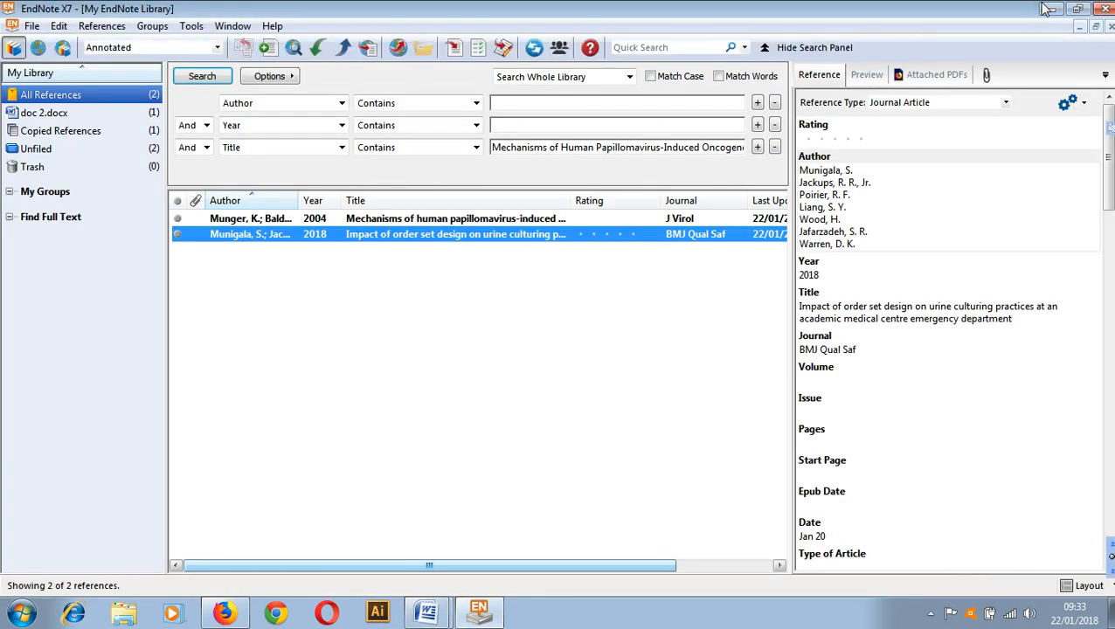
left_click(1045, 8)
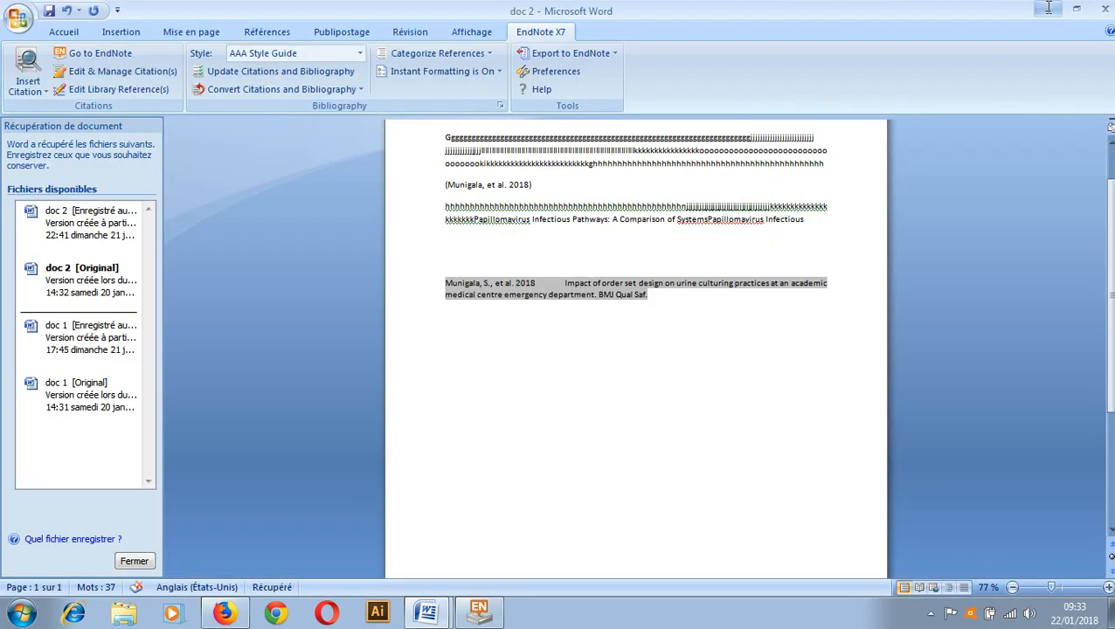
left_click(1047, 9)
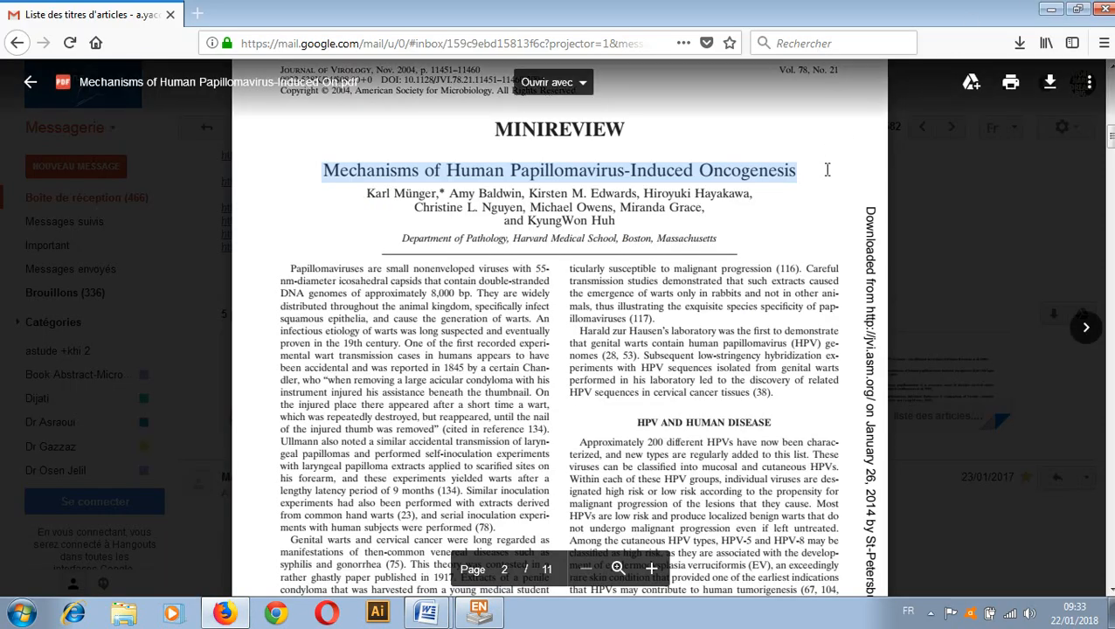
left_click(1045, 9)
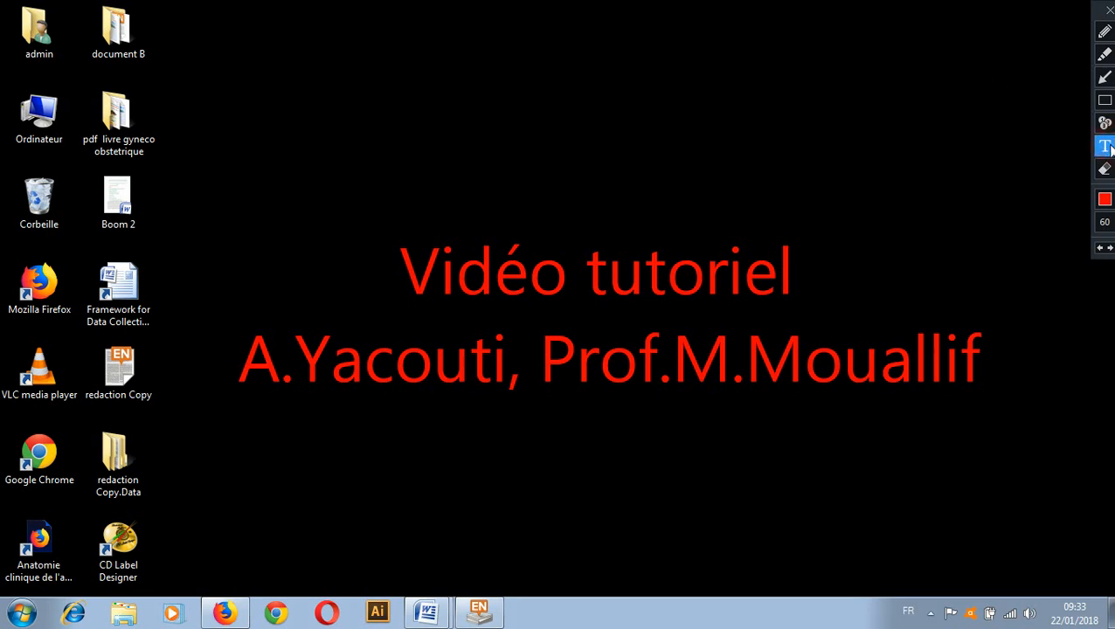
Place a red text box just below the 'Vidéo tutoriel' title and start typing the author's e-mail address
left_click(263, 454)
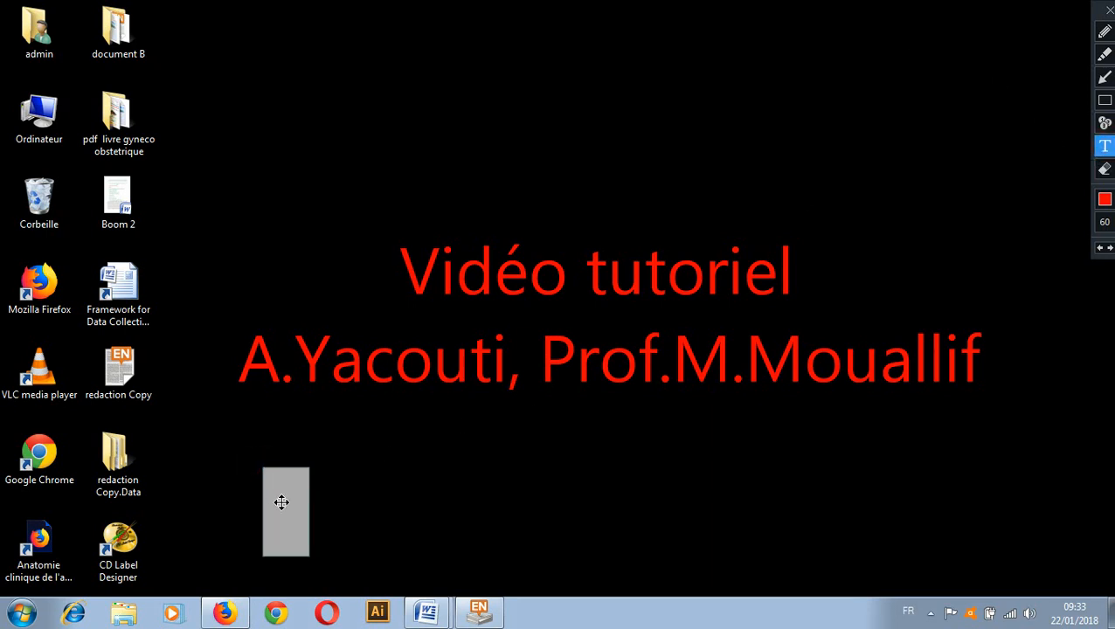
left_click_drag(281, 497, 253, 445)
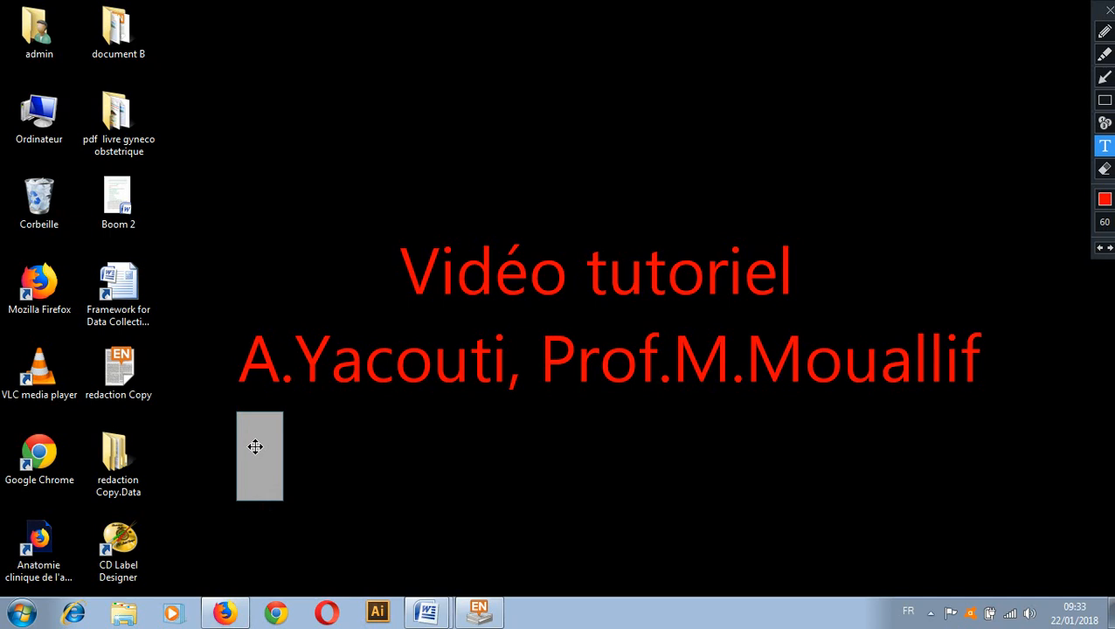
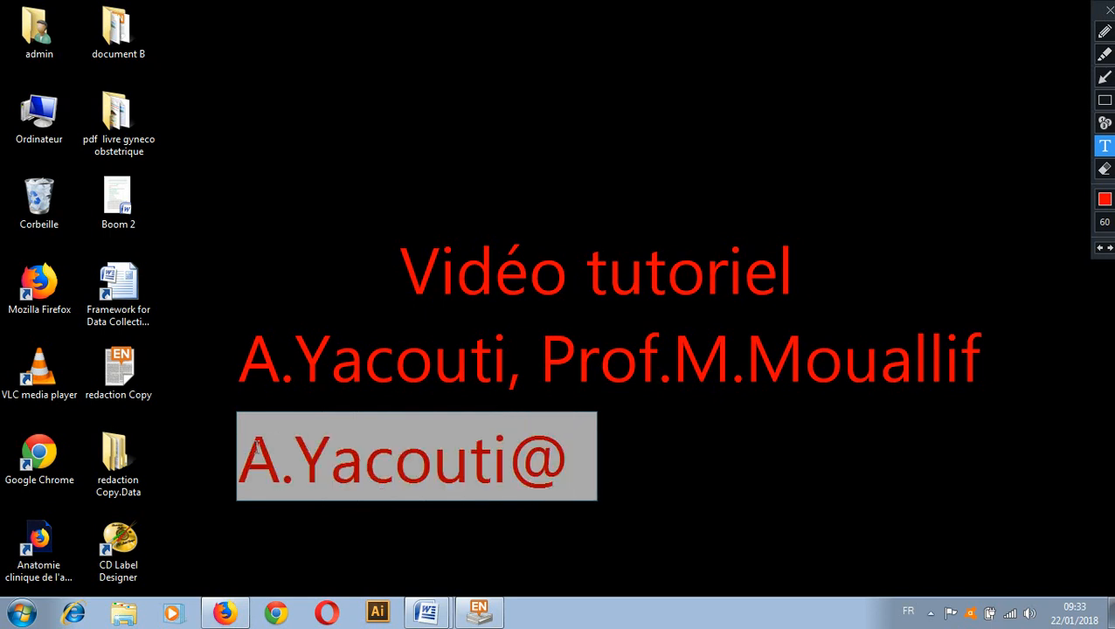